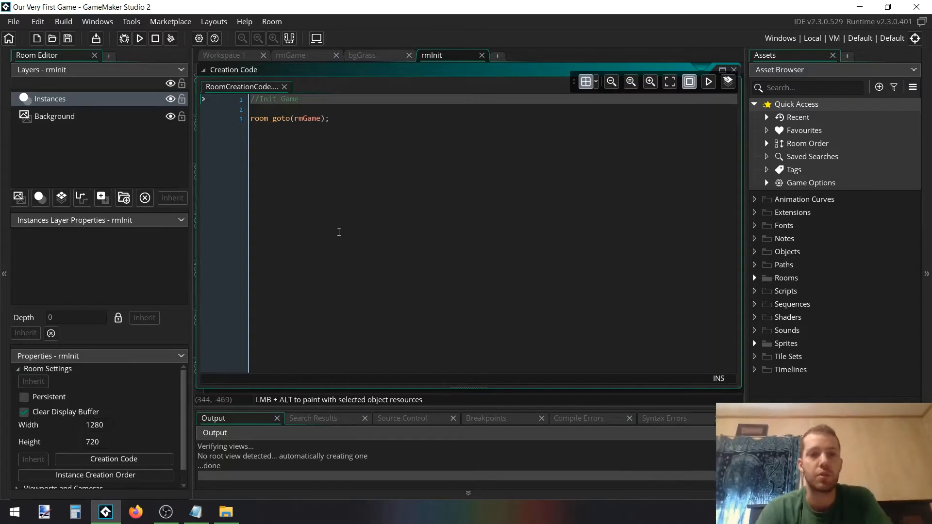
# Step: Close all windows open in Workspace 1, including the bgGrass sprite editor
pyautogui.click(237, 56)
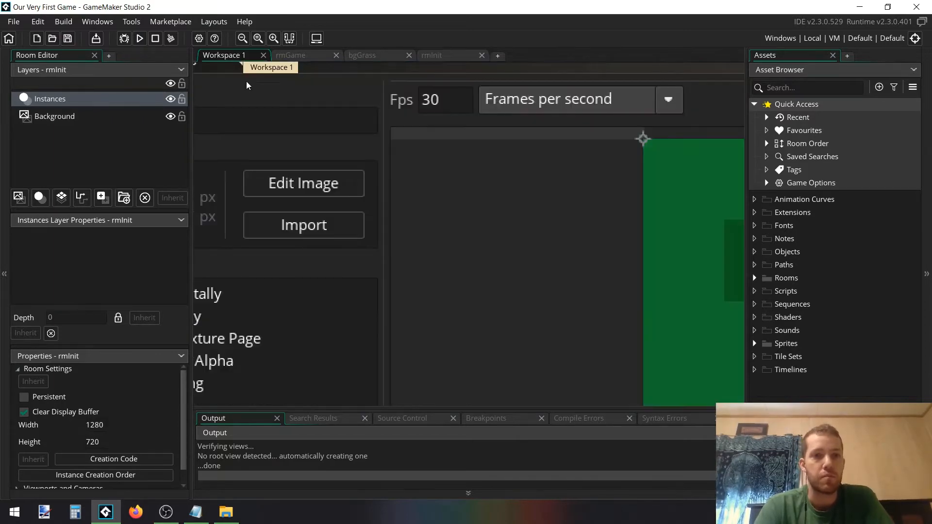
pyautogui.keyDown('ctrl'); pyautogui.scroll(-3, 282, 143); pyautogui.keyUp('ctrl')
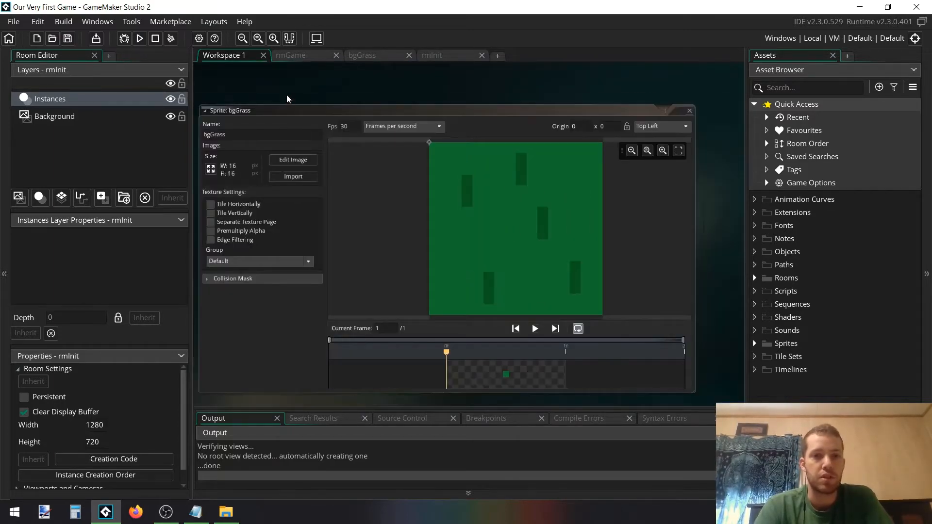
pyautogui.moveTo(286, 99); pyautogui.dragTo(450, 152, button='middle')
pyautogui.rightClick(424, 115)
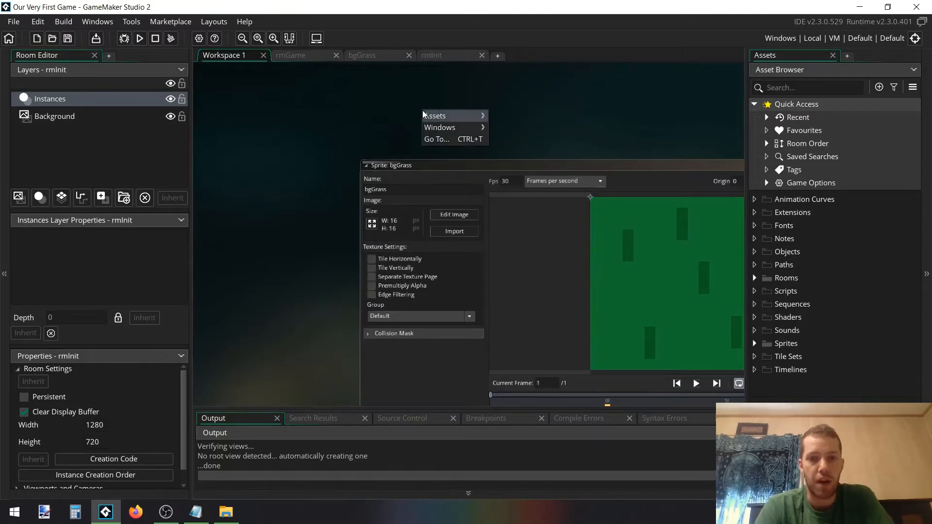
pyautogui.moveTo(455, 132)
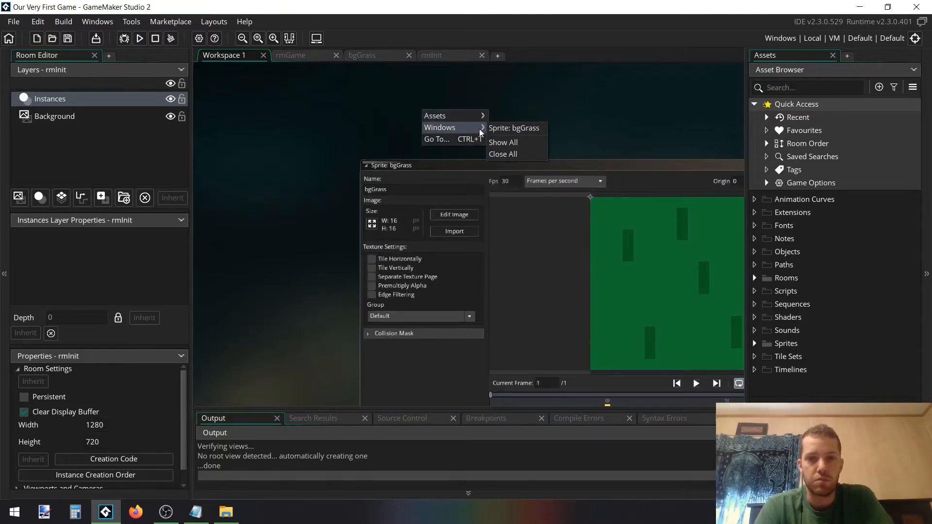
pyautogui.click(503, 154)
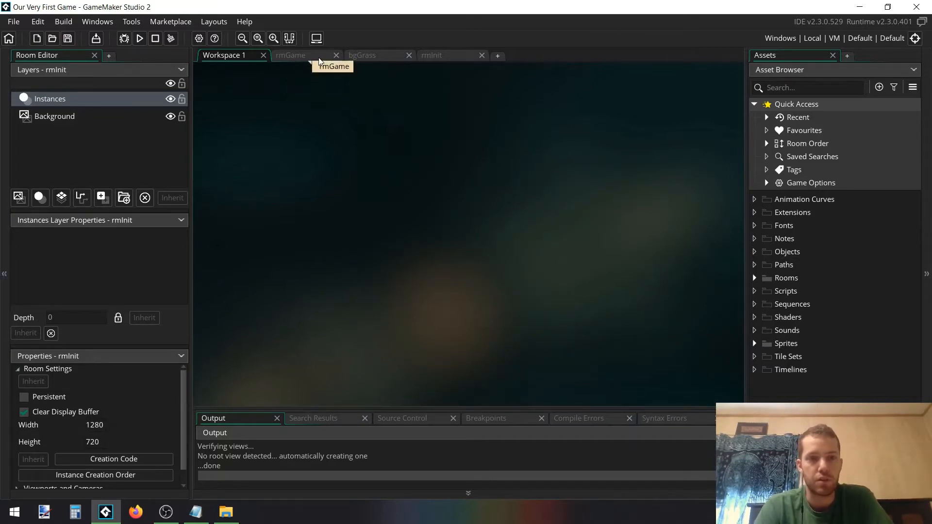
# Step: Close the open rmInit, bgGrass and rmGame editors so that only Workspace 1 remains
pyautogui.click(481, 58)
pyautogui.click(410, 55)
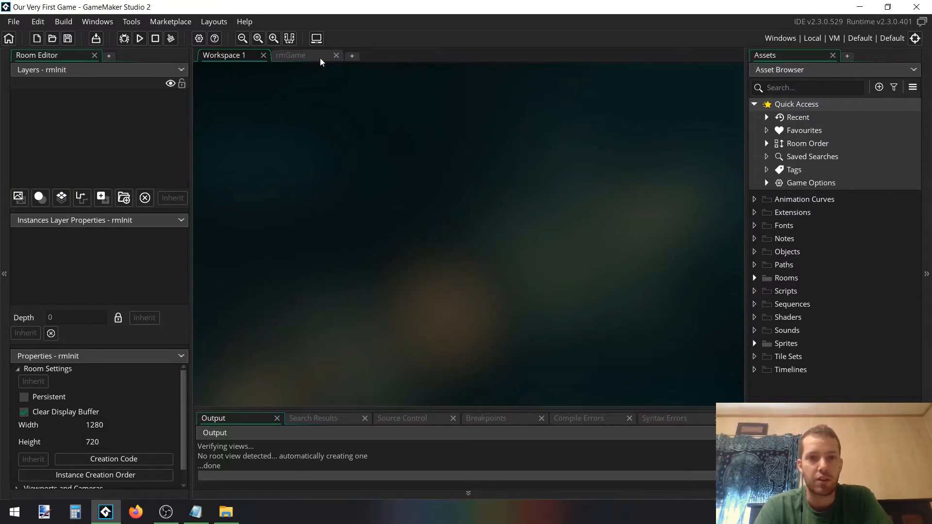
pyautogui.click(336, 55)
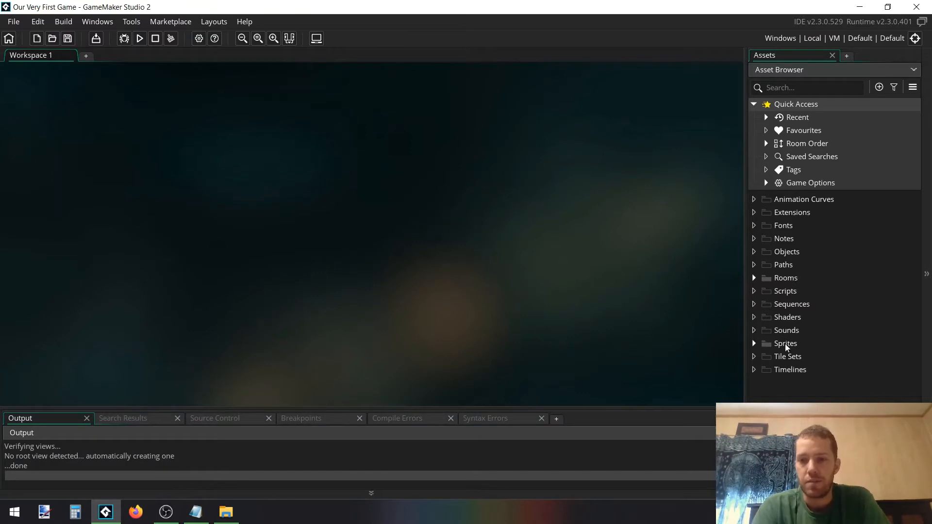
# Step: Create a new sprite in the Sprites group and name it sPlayer
pyautogui.click(785, 344)
pyautogui.click(753, 345)
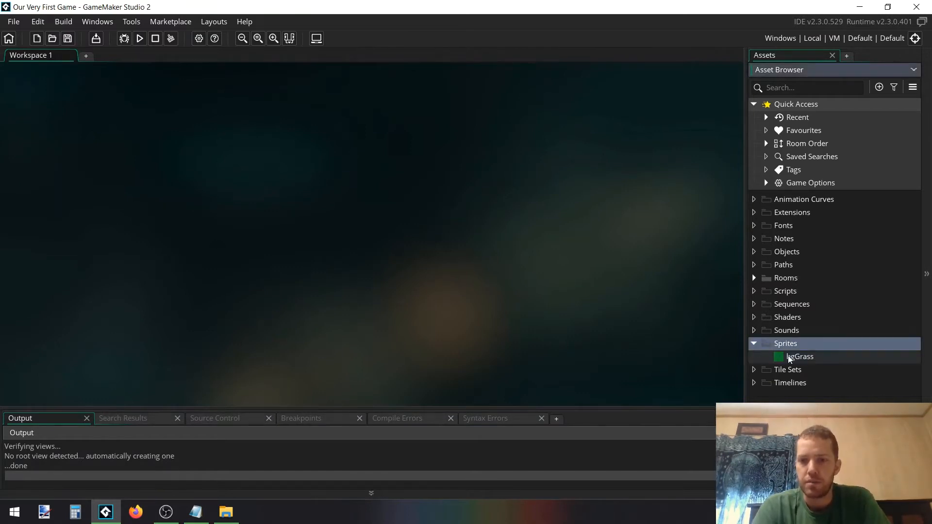
pyautogui.rightClick(788, 345)
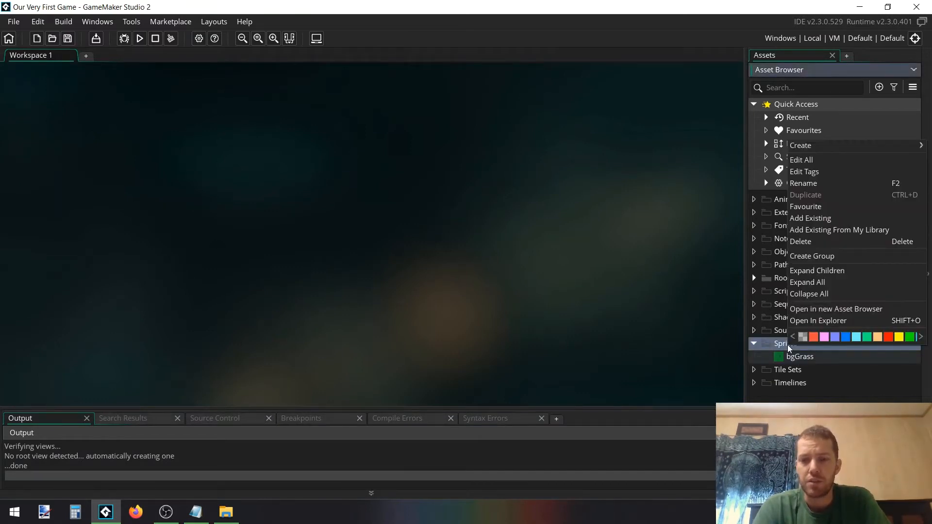
pyautogui.moveTo(814, 148)
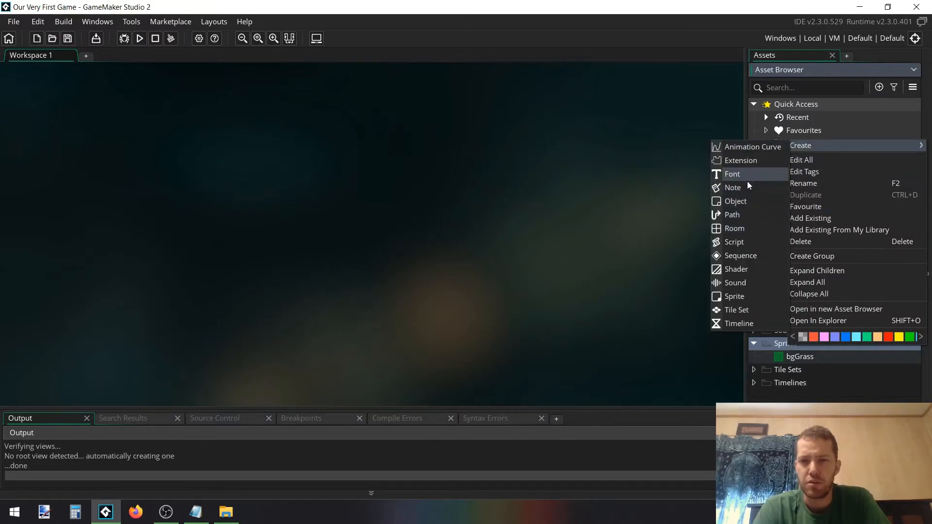
pyautogui.click(752, 296)
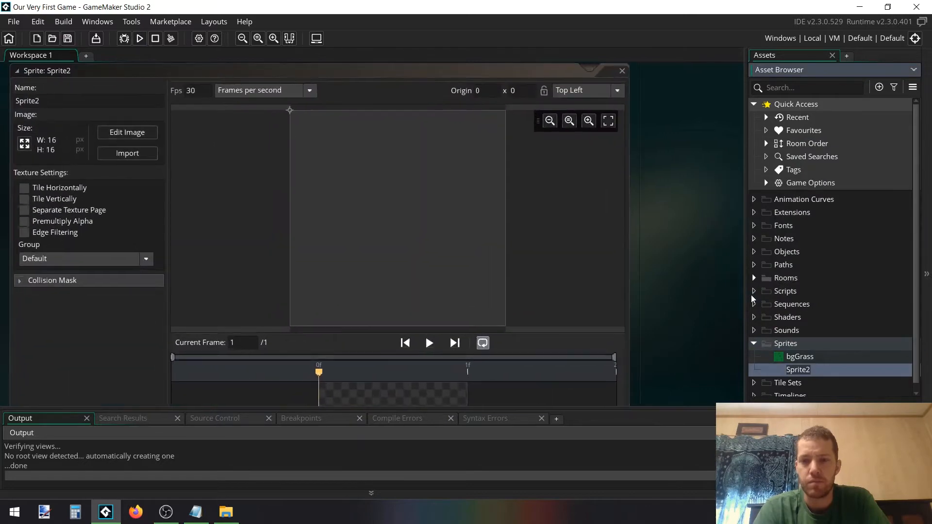
pyautogui.doubleClick(798, 372)
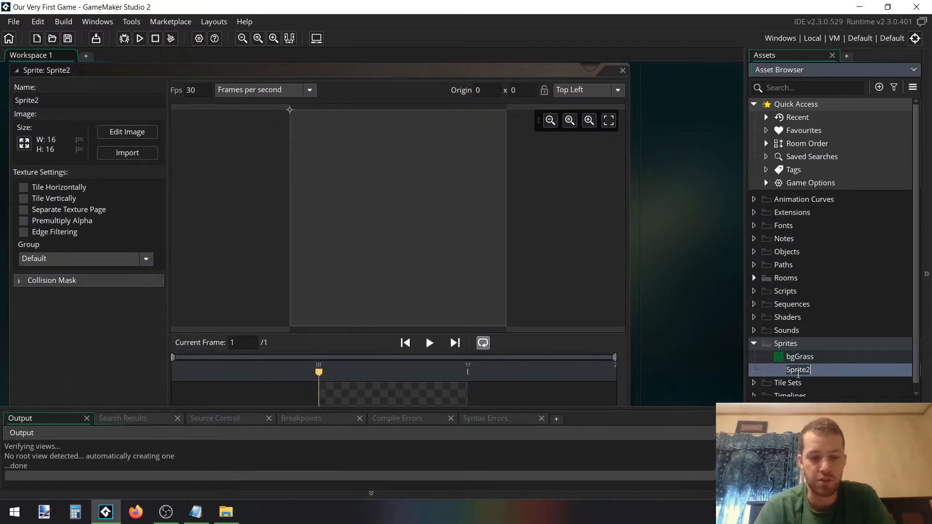
pyautogui.write('sPlayer')
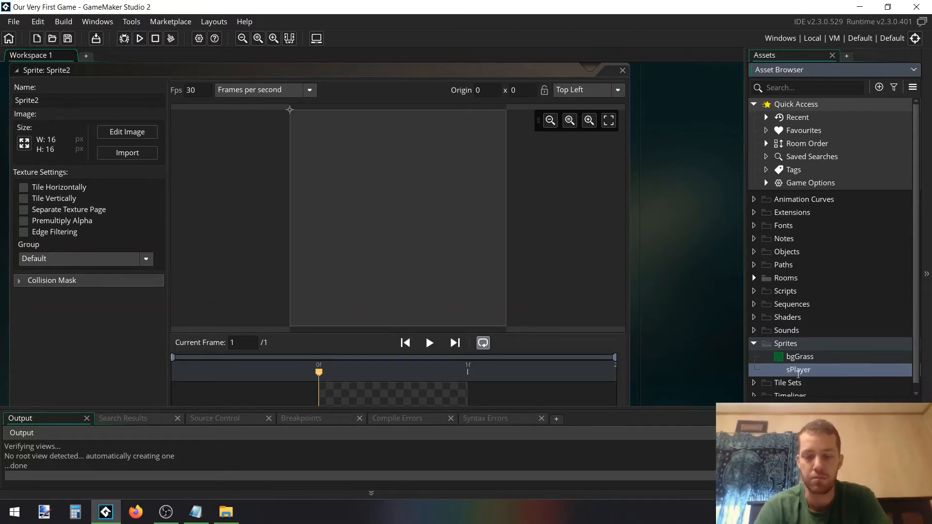
pyautogui.press('Return')
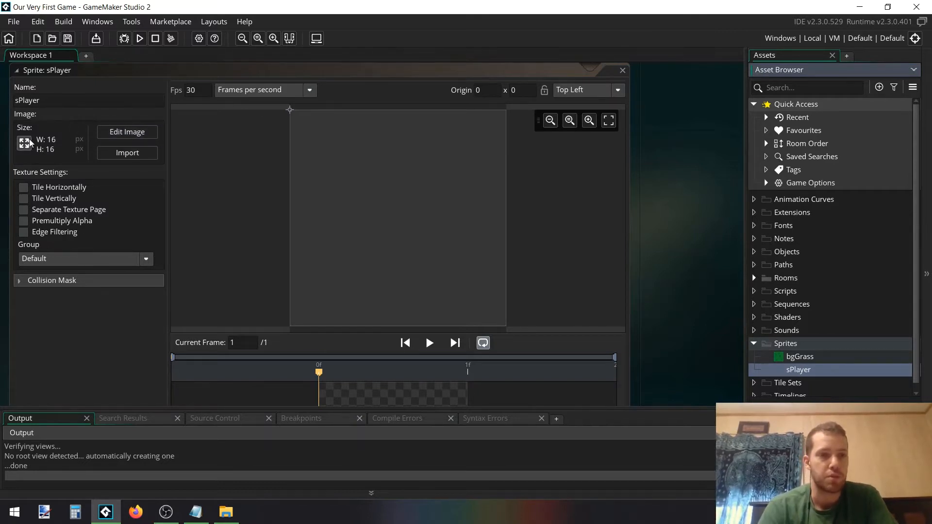
# Step: Scale the sPlayer sprite to 32 x 32 pixels, keeping the aspect ratio
pyautogui.moveTo(84, 95); pyautogui.dragTo(174, 107, button='middle')
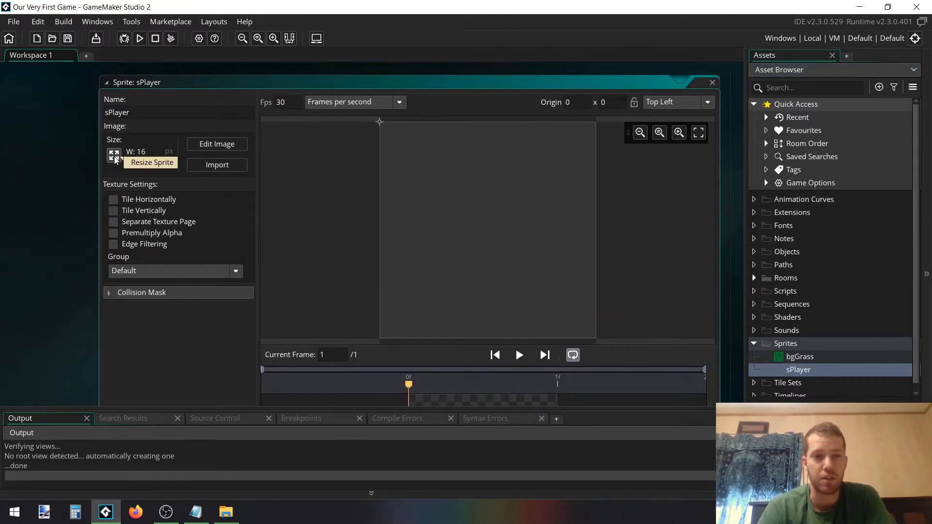
pyautogui.click(115, 156)
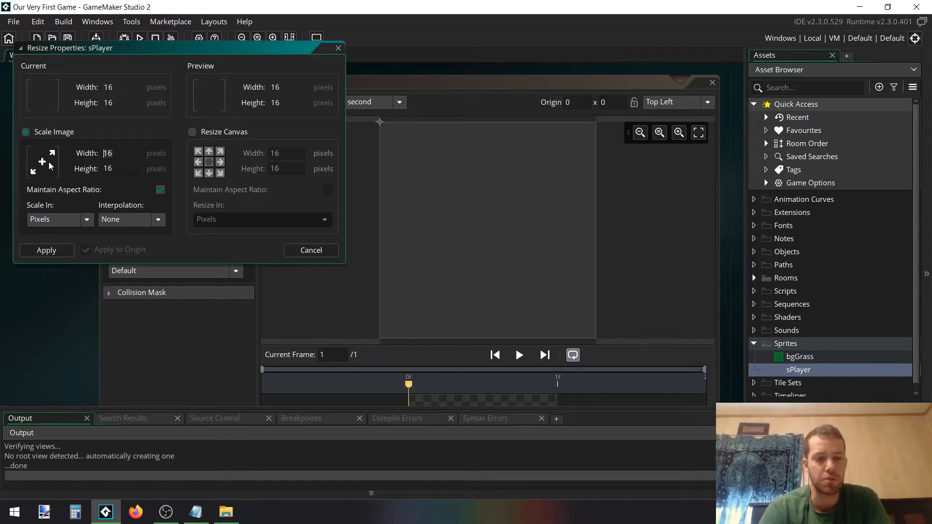
pyautogui.press('Return')
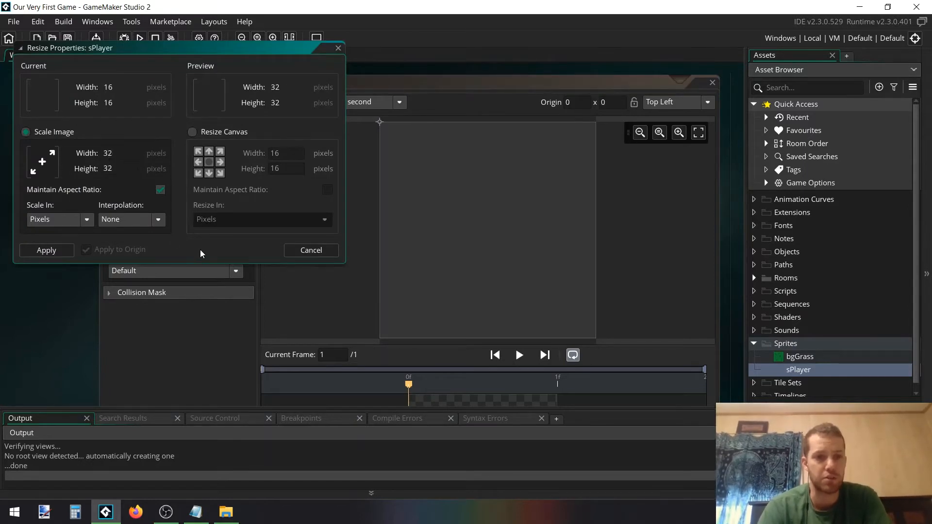
pyautogui.click(43, 251)
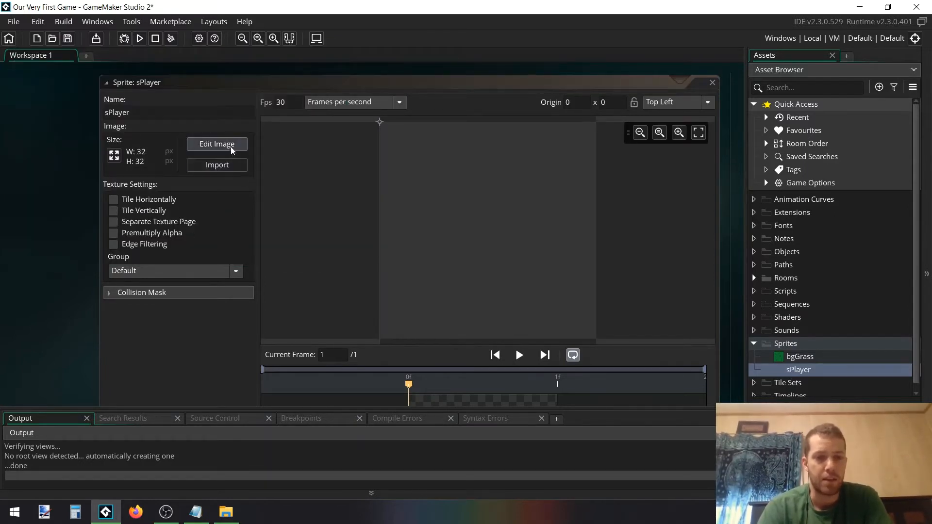
# Step: Open the sPlayer sprite's image for editing
pyautogui.keyDown('ctrl'); pyautogui.scroll(5, 211, 144); pyautogui.keyUp('ctrl')
pyautogui.keyDown('ctrl'); pyautogui.scroll(-4, 212, 145); pyautogui.keyUp('ctrl')
pyautogui.keyDown('ctrl'); pyautogui.scroll(3, 211, 145); pyautogui.keyUp('ctrl')
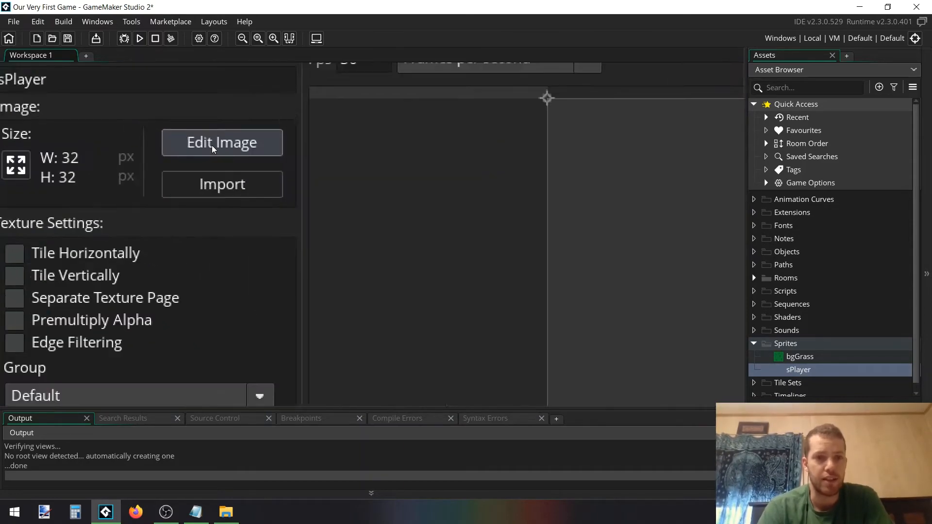
pyautogui.keyDown('ctrl'); pyautogui.scroll(-2, 211, 145); pyautogui.keyUp('ctrl')
pyautogui.click(212, 144)
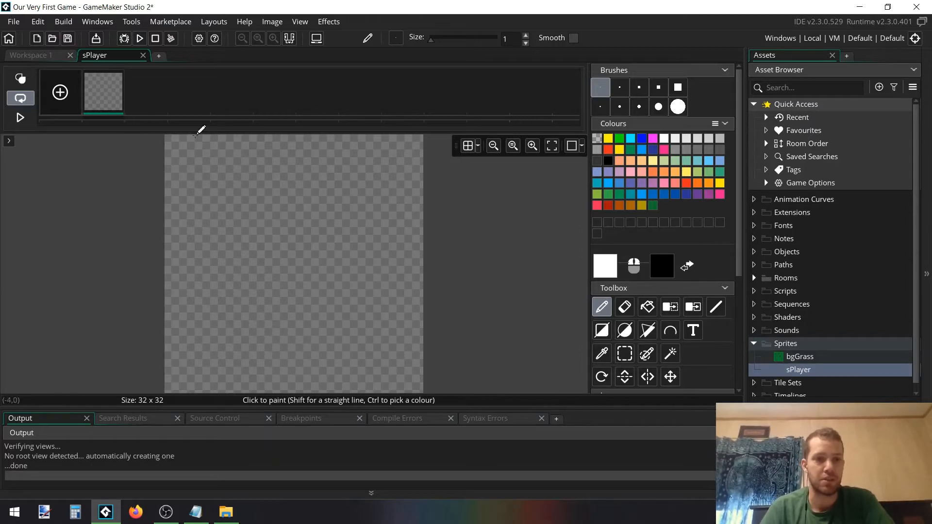
# Step: Paint a round light orange head slightly above the canvas centre with the size 7 round brush, undoing stray strokes
pyautogui.click(665, 173)
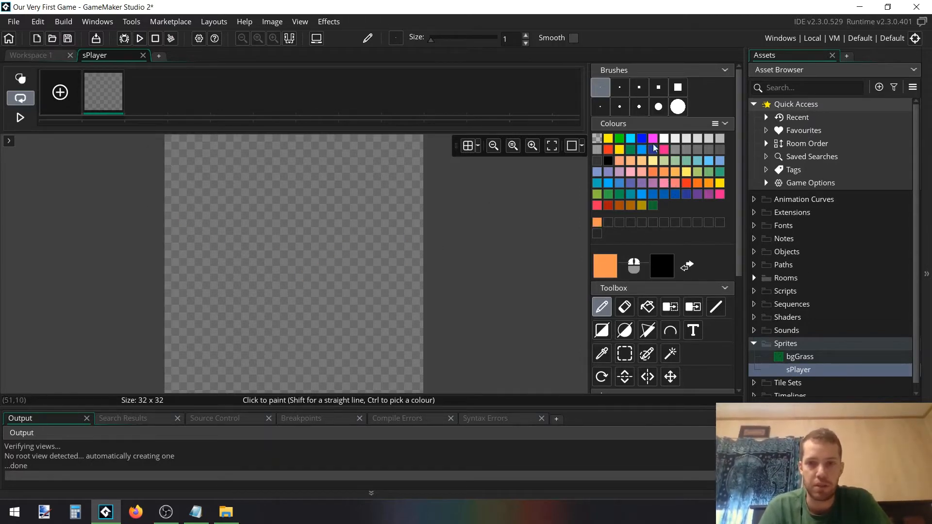
pyautogui.click(620, 107)
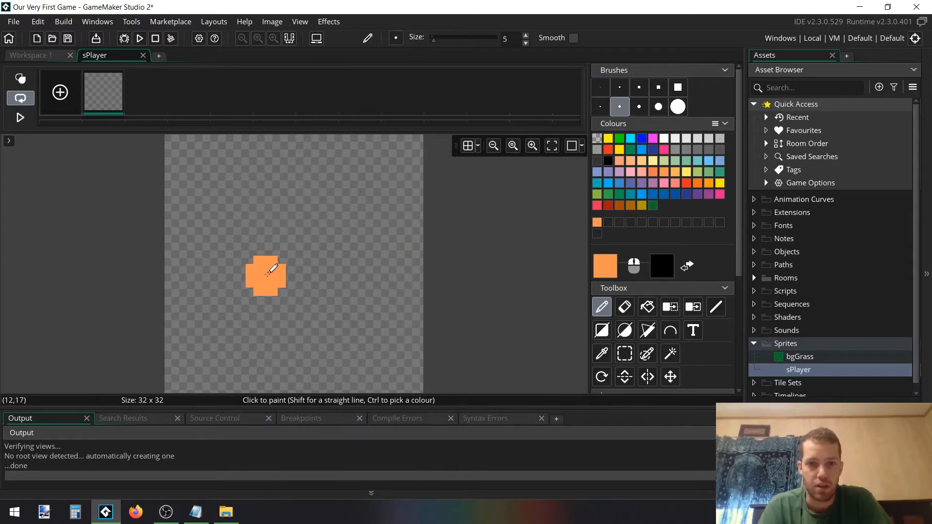
pyautogui.click(640, 106)
pyautogui.click(282, 243)
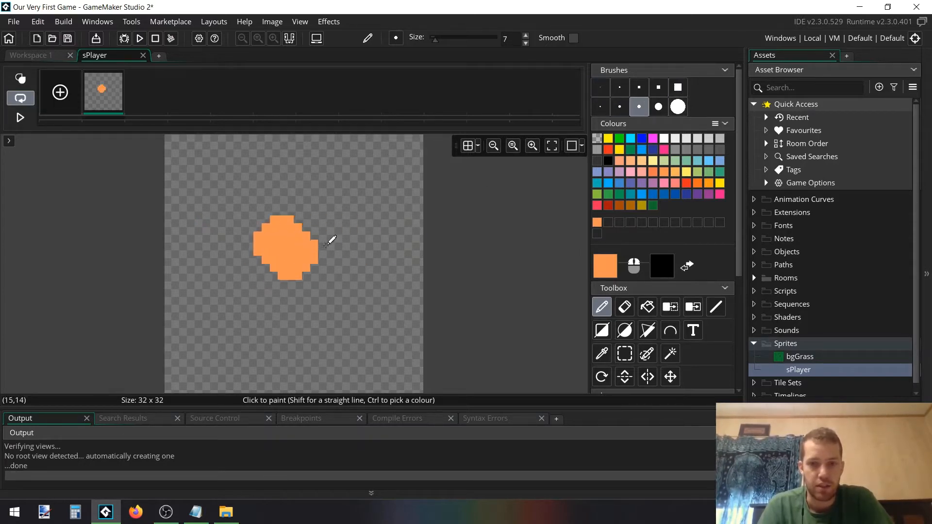
pyautogui.hotkey('ctrl', 'z')
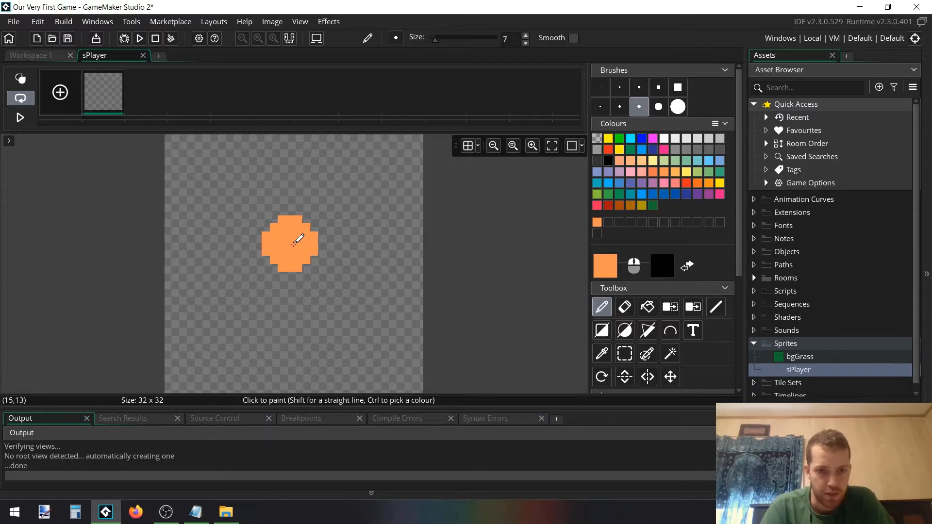
pyautogui.moveTo(290, 244); pyautogui.dragTo(306, 243)
pyautogui.hotkey('ctrl', 'z')
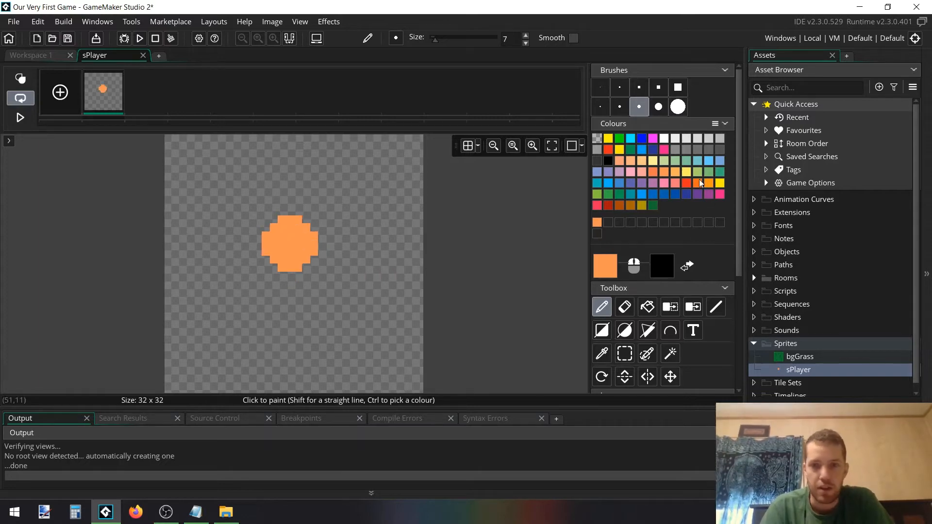
# Step: Mix a dark brown by darkening the palette brown and paint hair over the top of the head with the 1-pixel brush
pyautogui.click(616, 207)
pyautogui.click(605, 267)
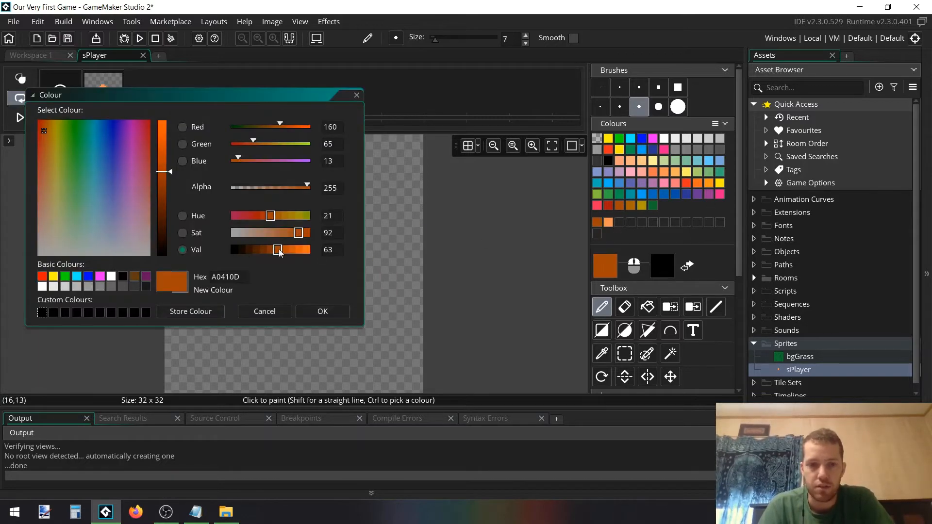
pyautogui.click(256, 250)
pyautogui.click(322, 312)
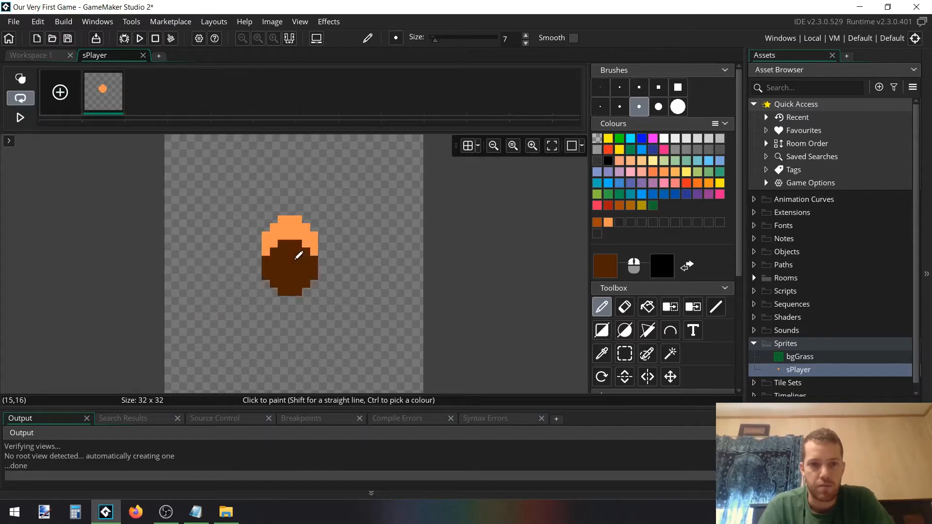
pyautogui.click(600, 89)
pyautogui.scroll(1, 293, 236)
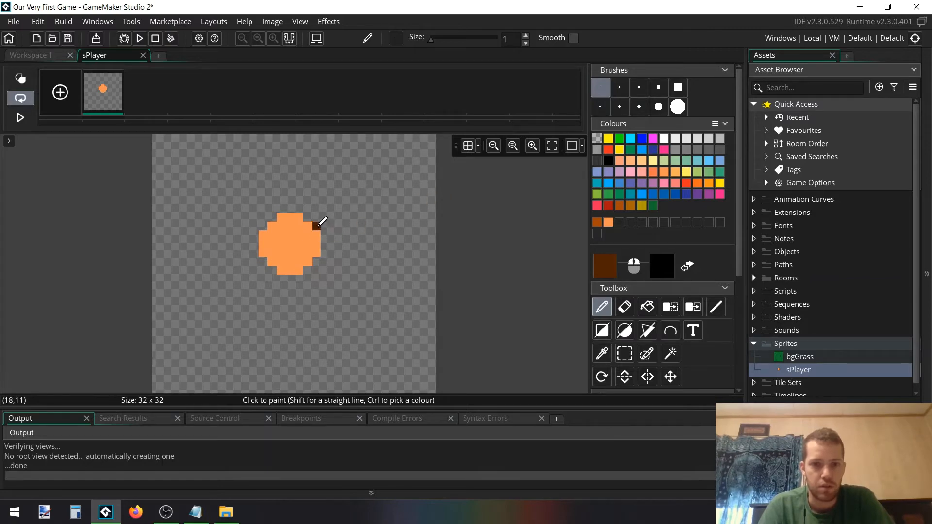
pyautogui.moveTo(321, 227)
pyautogui.mouseDown()
pyautogui.moveTo(265, 227)
pyautogui.moveTo(304, 218)
pyautogui.mouseUp()
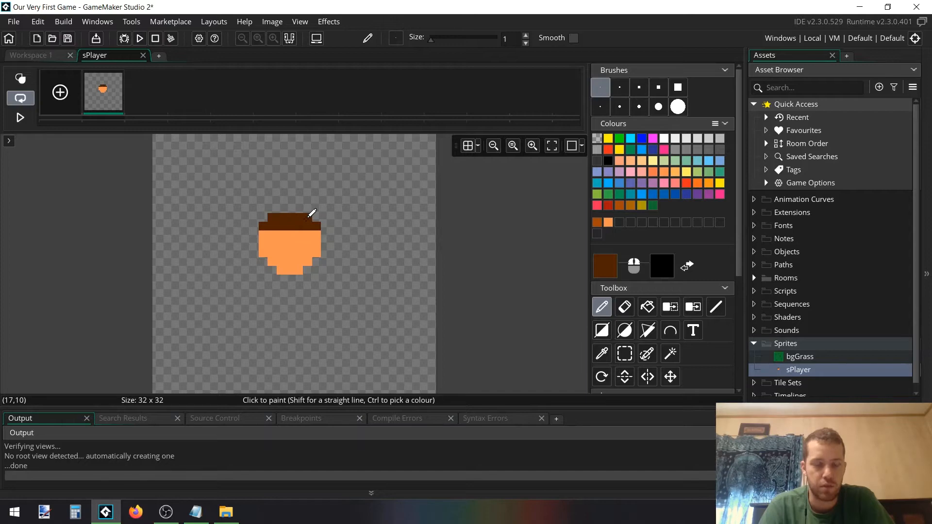
# Step: Add two single-pixel black eyes below the hair and a single-pixel black mouth near the chin
pyautogui.click(307, 235)
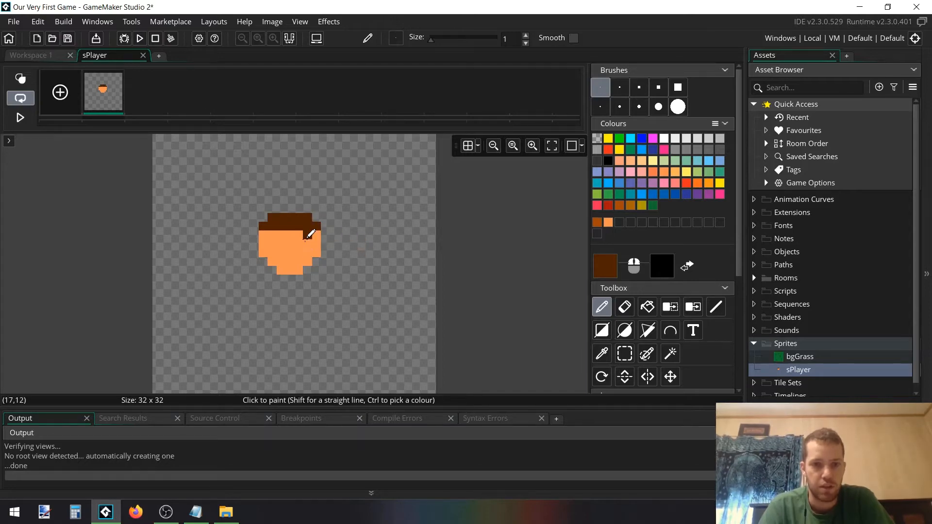
pyautogui.rightClick(307, 235)
pyautogui.rightClick(281, 235)
pyautogui.click(290, 251)
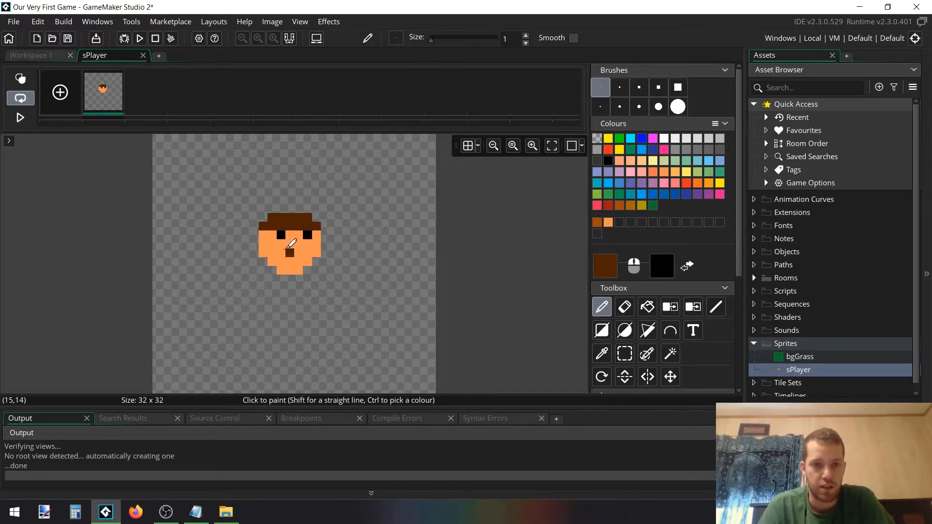
pyautogui.rightClick(290, 261)
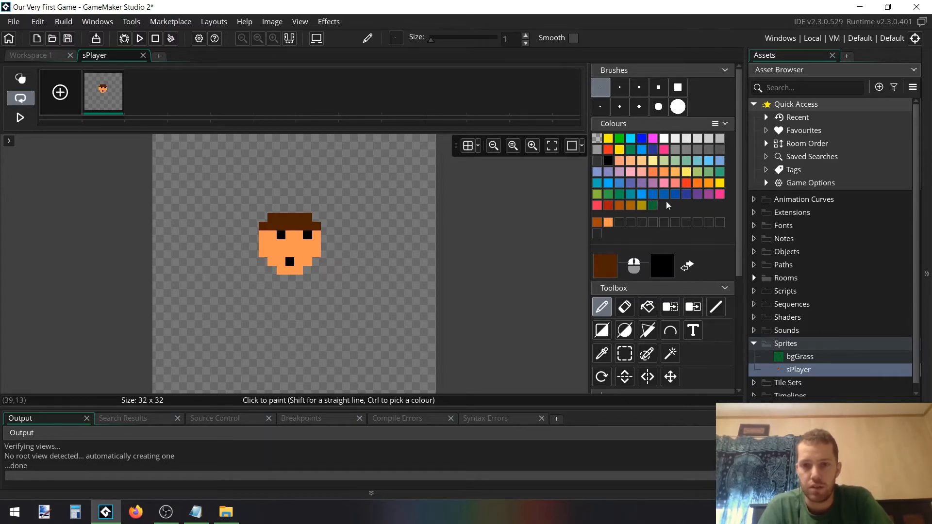
# Step: Paint a mustard-yellow shirt directly below the head with the size 5 square brush, five pixels wide and six pixels tall
pyautogui.click(653, 204)
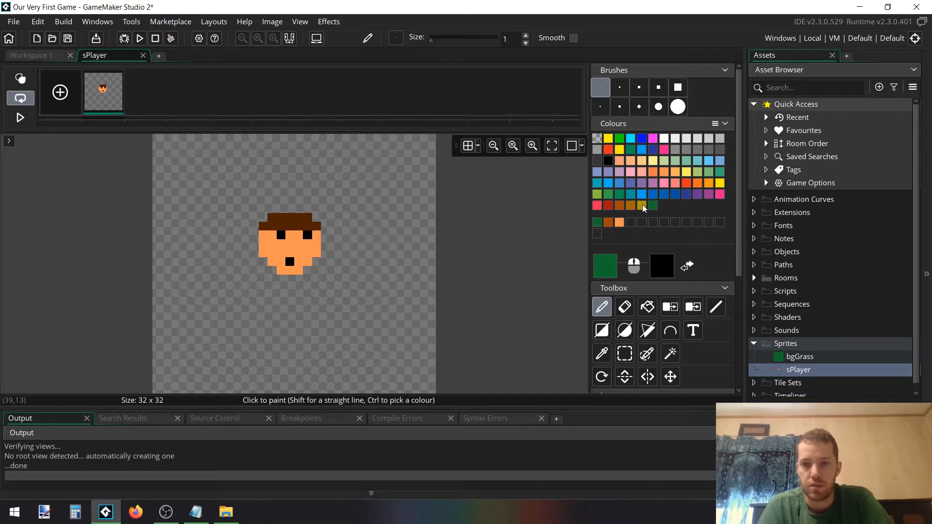
pyautogui.click(642, 205)
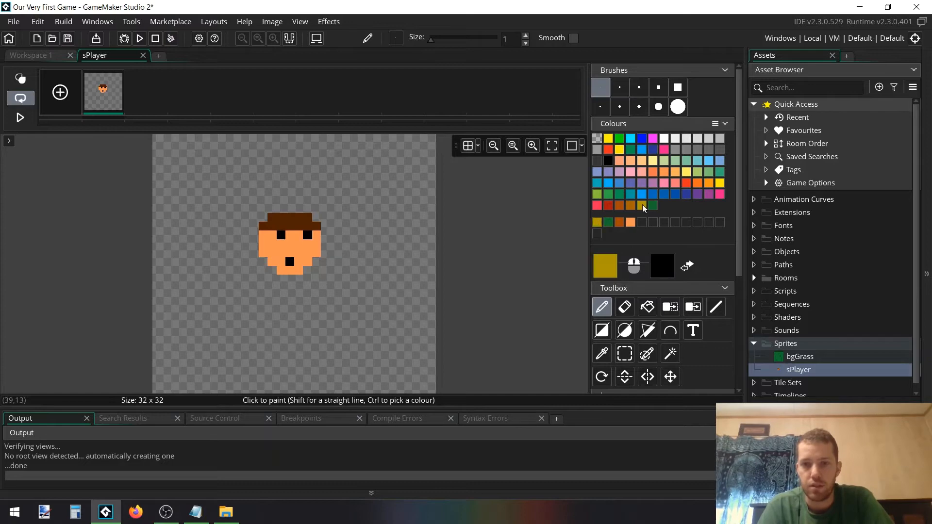
pyautogui.click(659, 87)
pyautogui.click(352, 254)
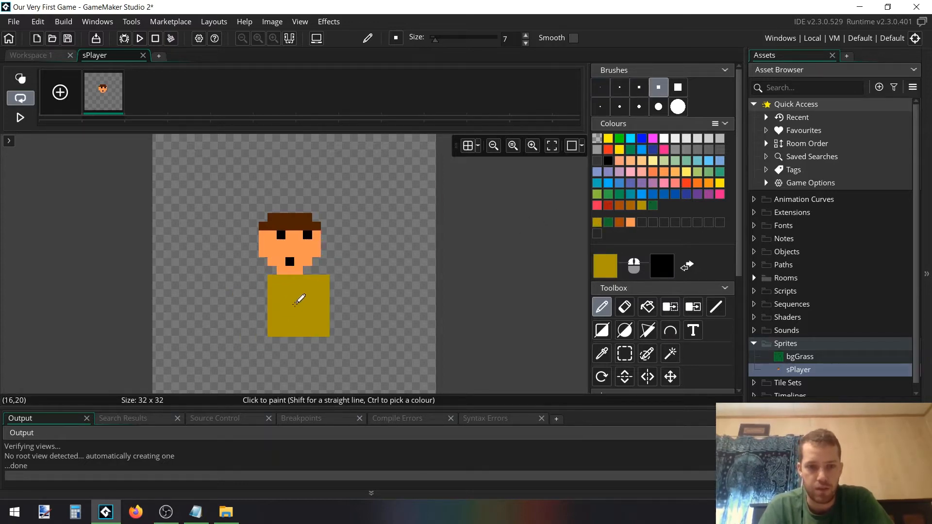
pyautogui.click(639, 87)
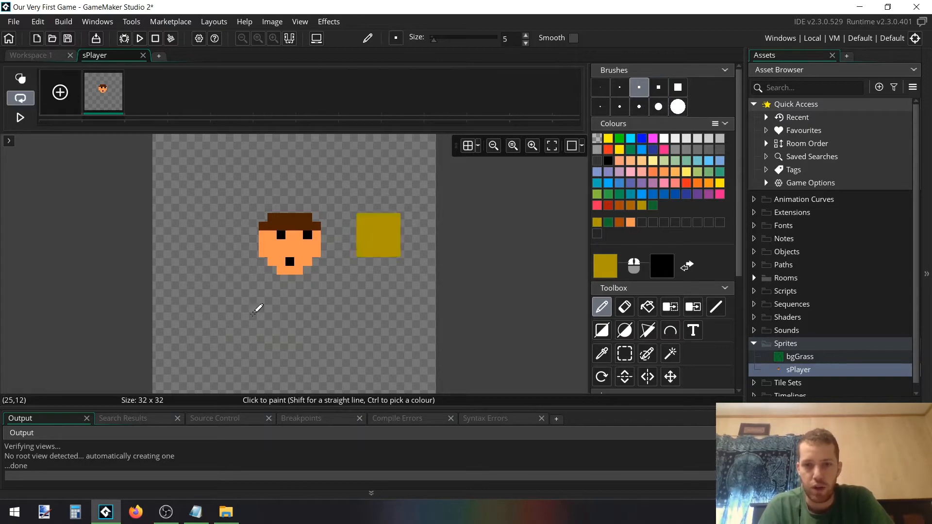
pyautogui.moveTo(297, 293); pyautogui.dragTo(293, 300)
# Step: Paint a one-pixel-wide light orange arm, four pixels long, along each side of the shirt
pyautogui.click(600, 87)
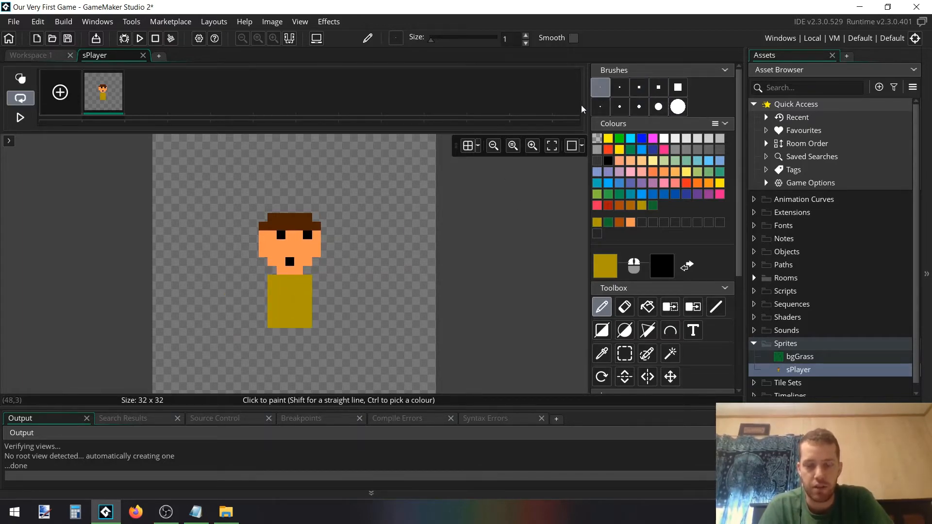
pyautogui.click(324, 323)
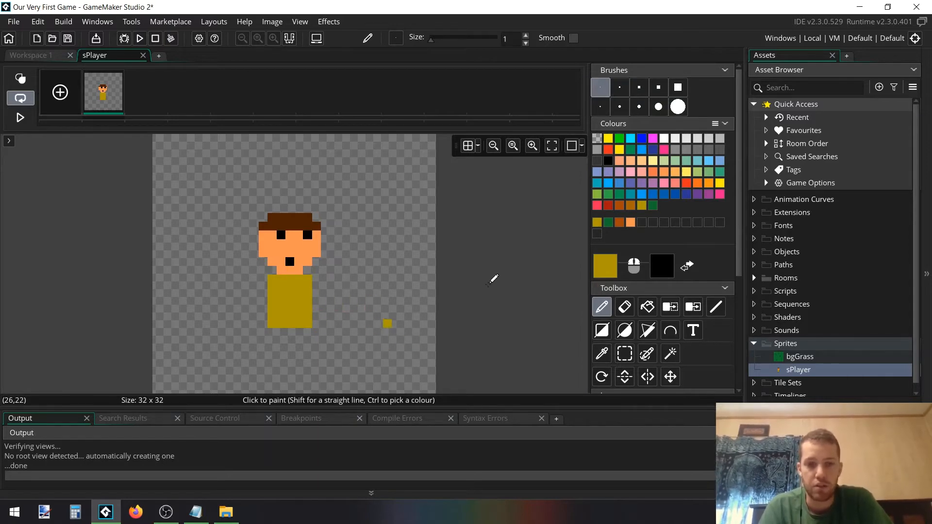
pyautogui.click(630, 222)
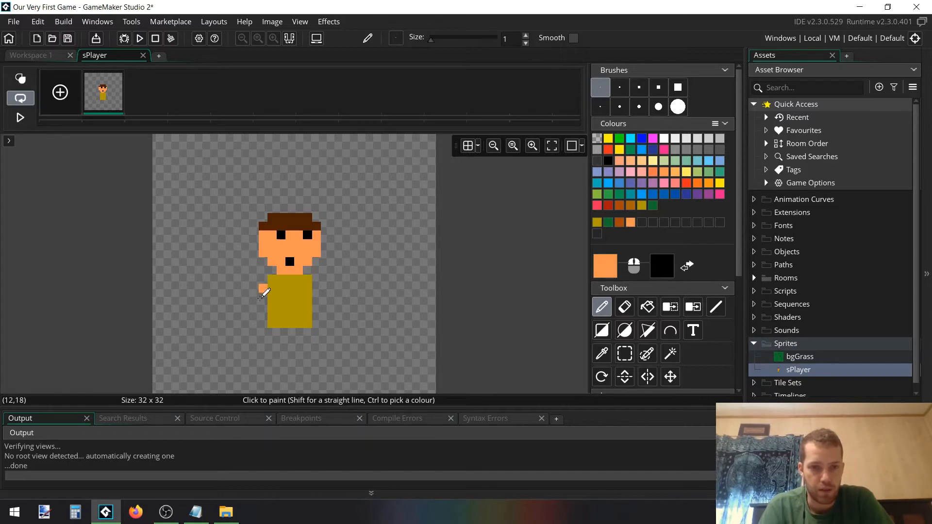
pyautogui.moveTo(261, 297); pyautogui.dragTo(263, 316)
pyautogui.moveTo(317, 286); pyautogui.dragTo(317, 316)
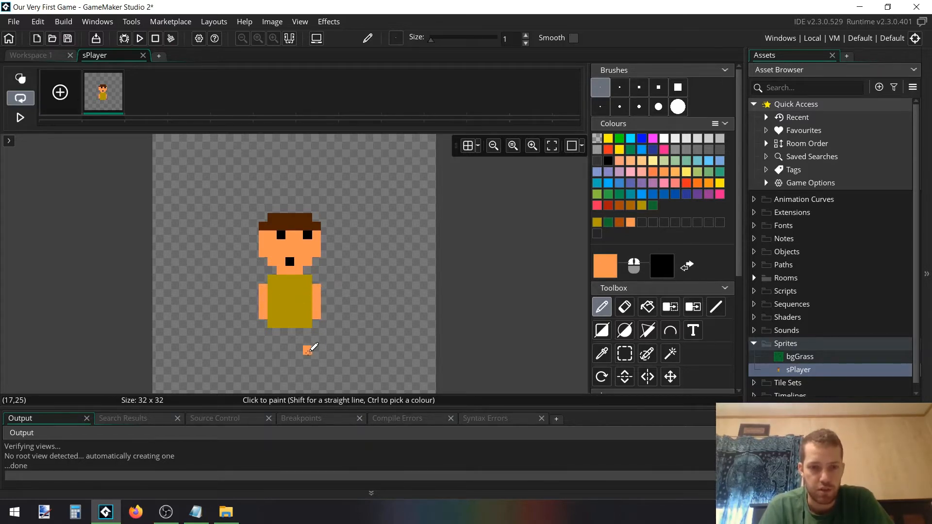
# Step: Mix a dark brown with saturation 70 and value 20 and paint a one-pixel row along the shirt's lower edge
pyautogui.click(624, 207)
pyautogui.click(608, 270)
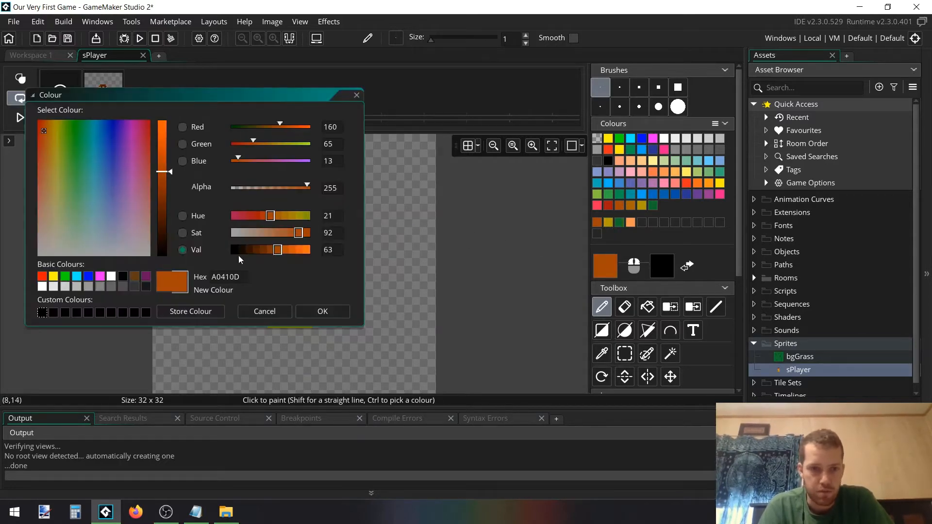
pyautogui.click(249, 250)
pyautogui.click(289, 234)
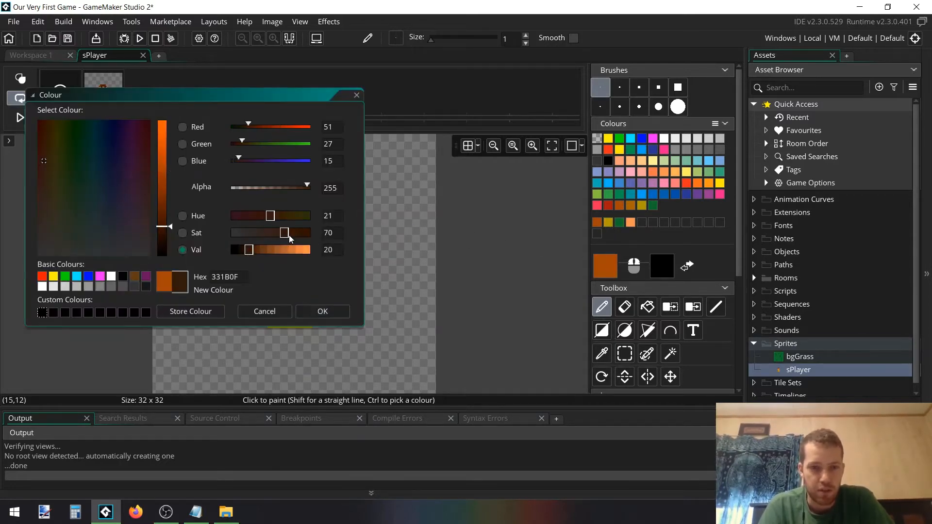
pyautogui.click(322, 313)
pyautogui.moveTo(314, 332); pyautogui.dragTo(269, 333)
# Step: Fill the character's hair with the dark brown used for the trousers
pyautogui.scroll(-2, 273, 335)
pyautogui.press('f')
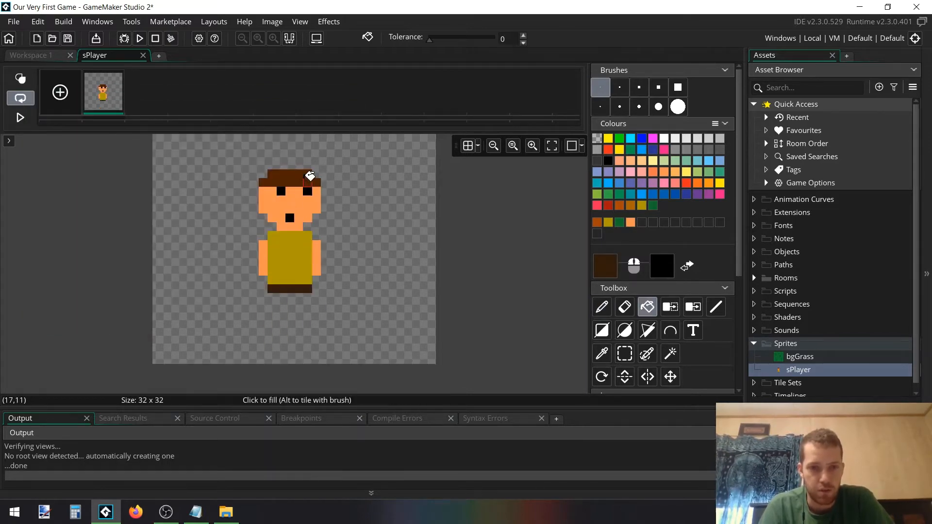
pyautogui.click(308, 177)
# Step: Extend the dark brown trousers by one row, paint two one-pixel-wide legs below them and keep the gap between the legs clear
pyautogui.scroll(1, 301, 284)
pyautogui.press('d')
pyautogui.click(310, 297)
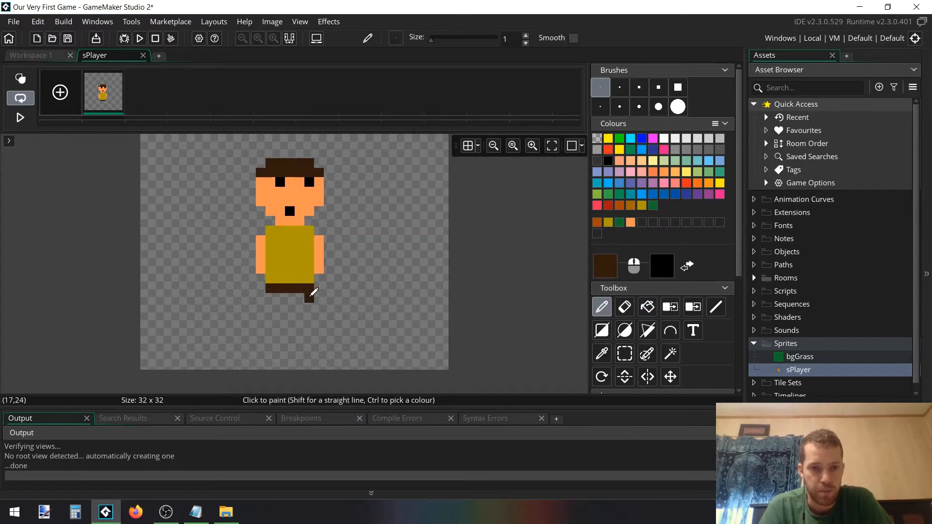
pyautogui.moveTo(311, 296)
pyautogui.mouseDown()
pyautogui.moveTo(269, 300)
pyautogui.moveTo(269, 327)
pyautogui.moveTo(304, 326)
pyautogui.mouseUp()
pyautogui.click(307, 308)
pyautogui.press('e')
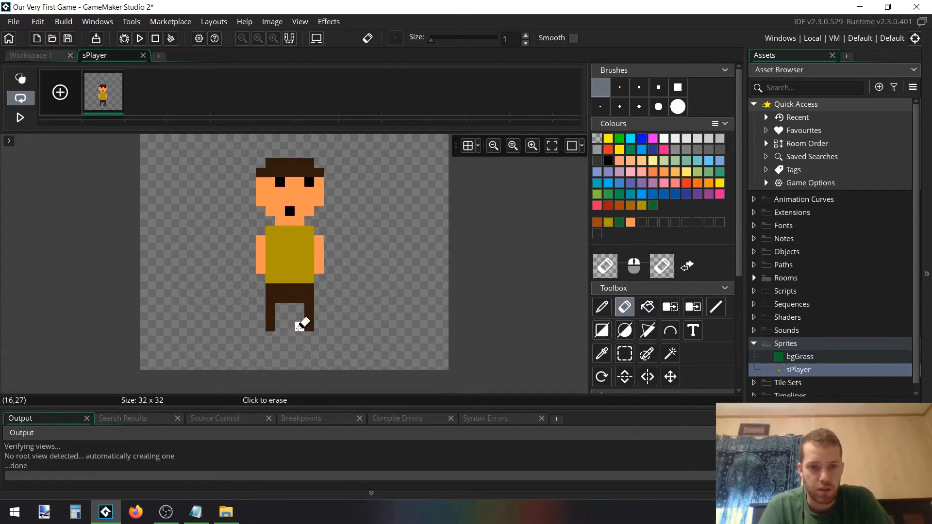
pyautogui.click(300, 327)
pyautogui.press('d')
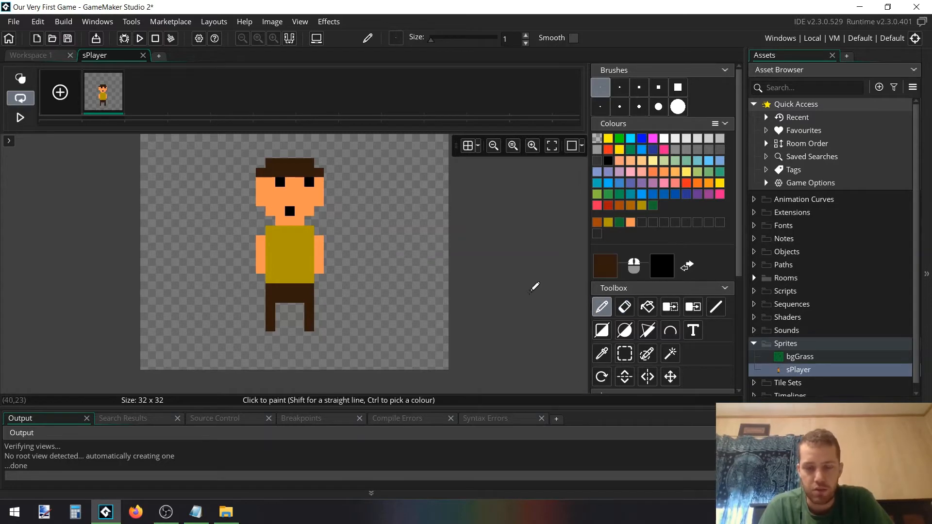
# Step: Set the secondary colour to black and paint a two-pixel-wide black shoe at the end of each leg
pyautogui.click(664, 270)
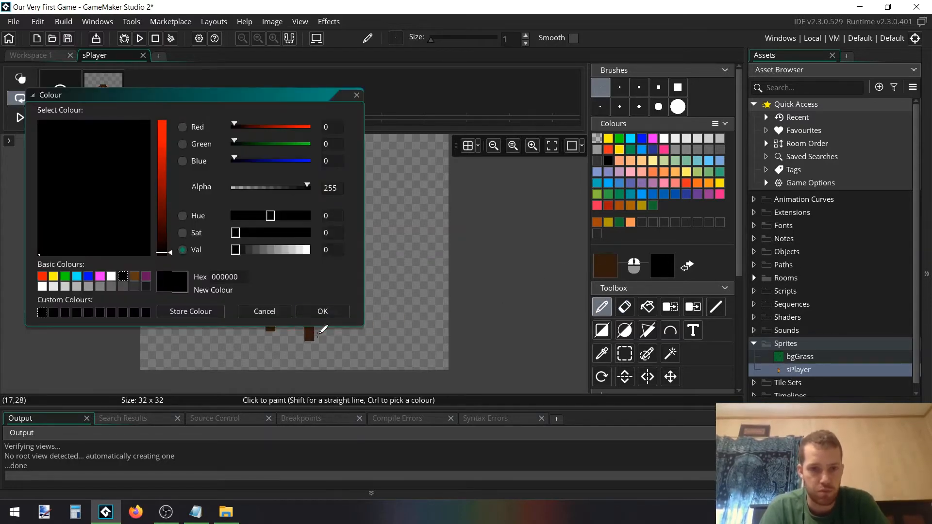
pyautogui.click(321, 313)
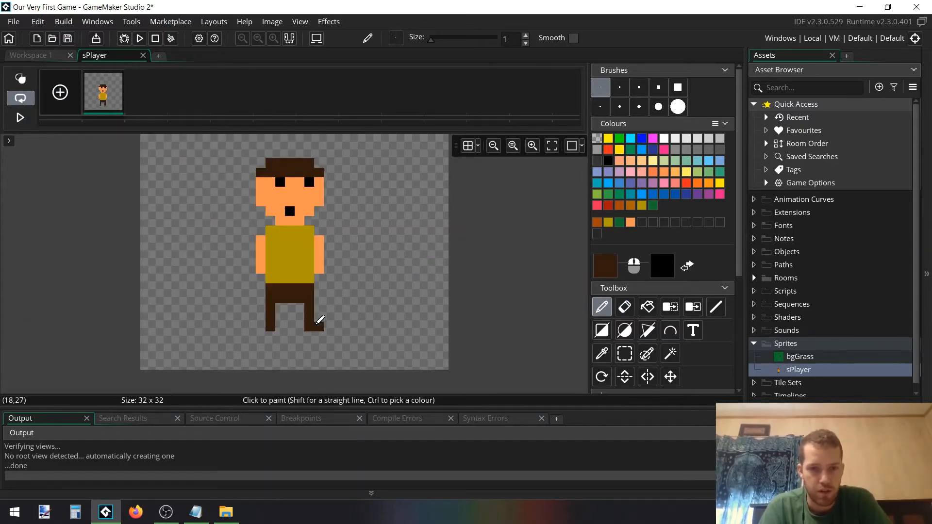
pyautogui.rightClick(310, 324)
pyautogui.rightClick(282, 324)
pyautogui.rightClick(274, 324)
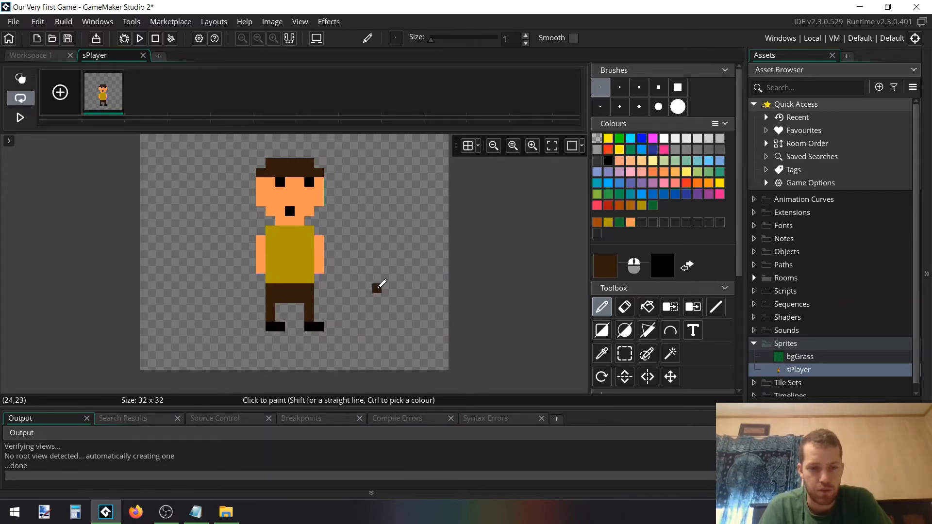
# Step: Pick up the shirt's colour and paint a single-pixel sleeve at the top of each arm
pyautogui.keyDown('ctrl'); pyautogui.click(308, 238); pyautogui.keyUp('ctrl')
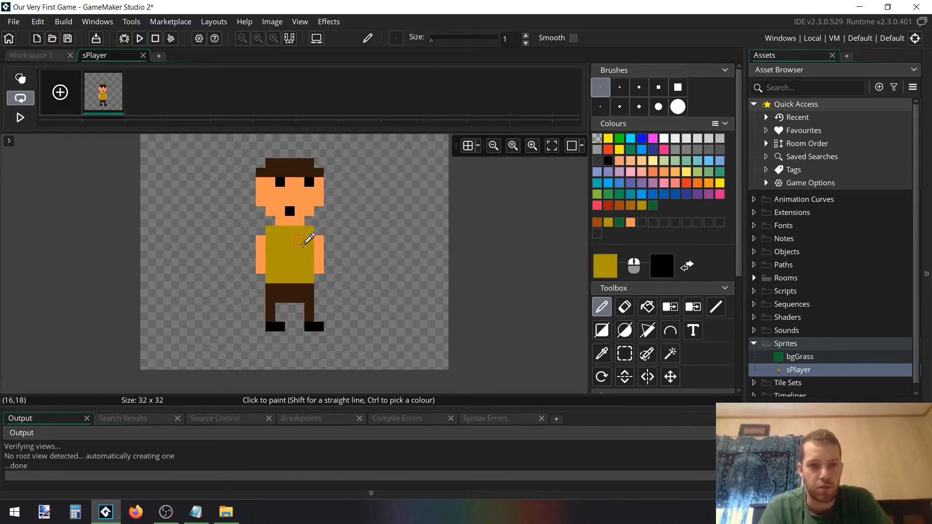
pyautogui.click(319, 240)
pyautogui.click(261, 240)
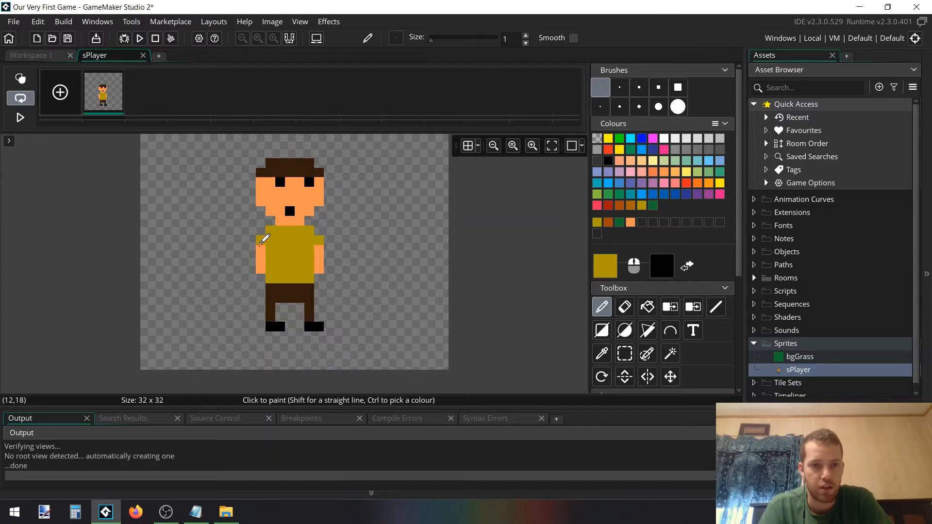
pyautogui.scroll(1, 423, 247)
pyautogui.scroll(-1, 424, 246)
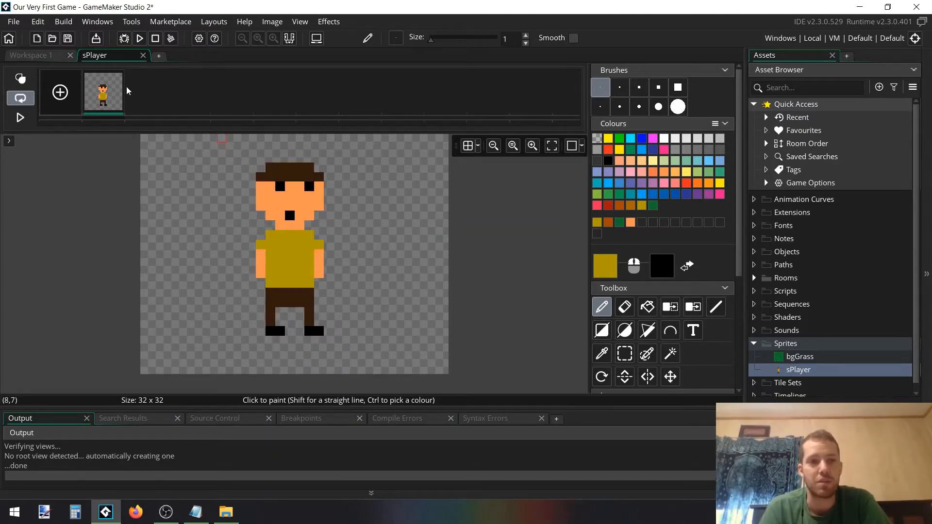
# Step: Copy the finished character frame and paste it so the sprite has three identical frames, removing the surplus fourth copy
pyautogui.rightClick(111, 98)
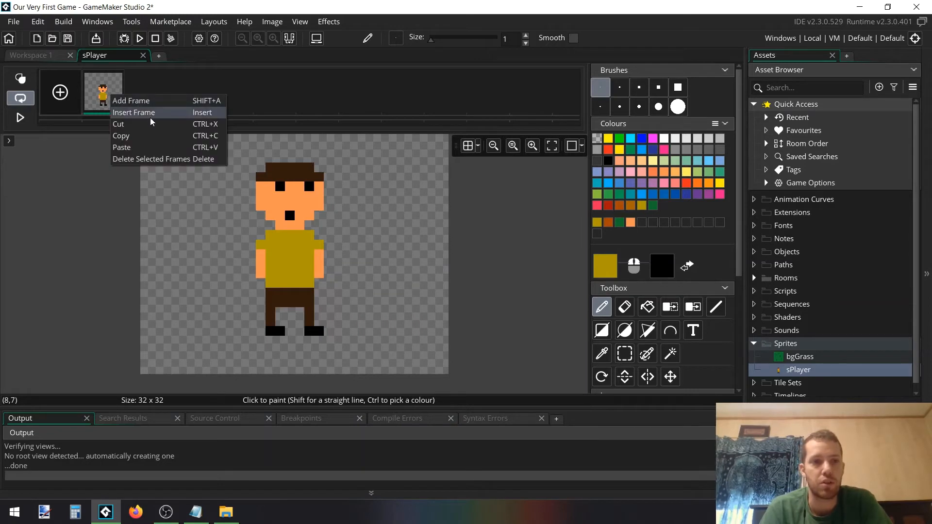
pyautogui.click(100, 89)
pyautogui.rightClick(99, 90)
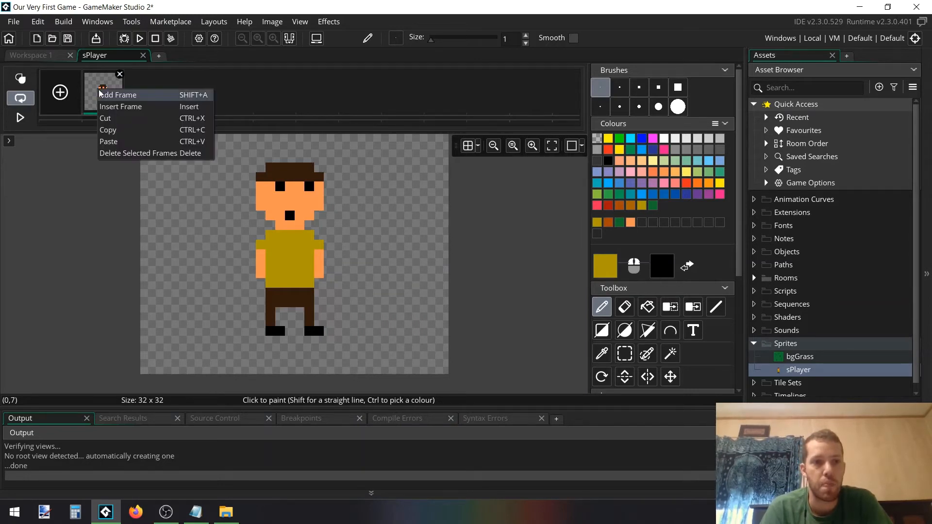
pyautogui.click(115, 130)
pyautogui.rightClick(147, 91)
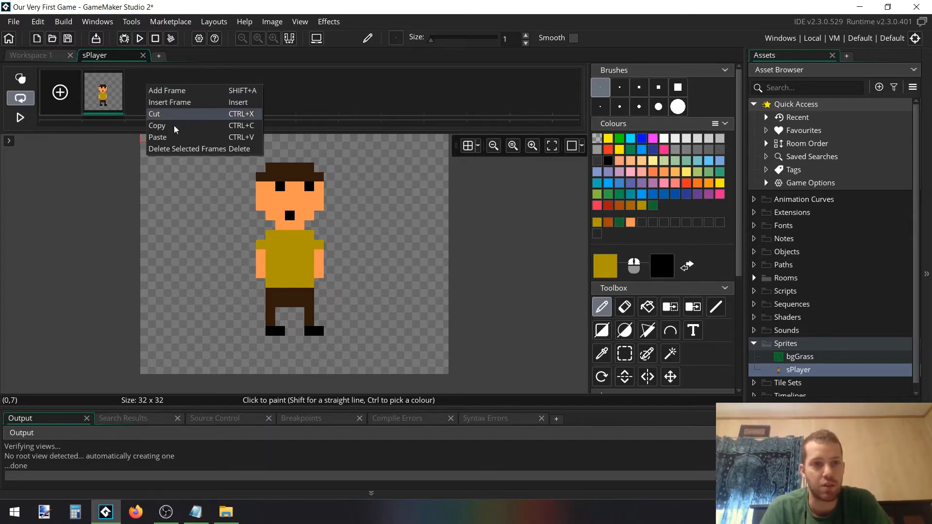
pyautogui.click(172, 135)
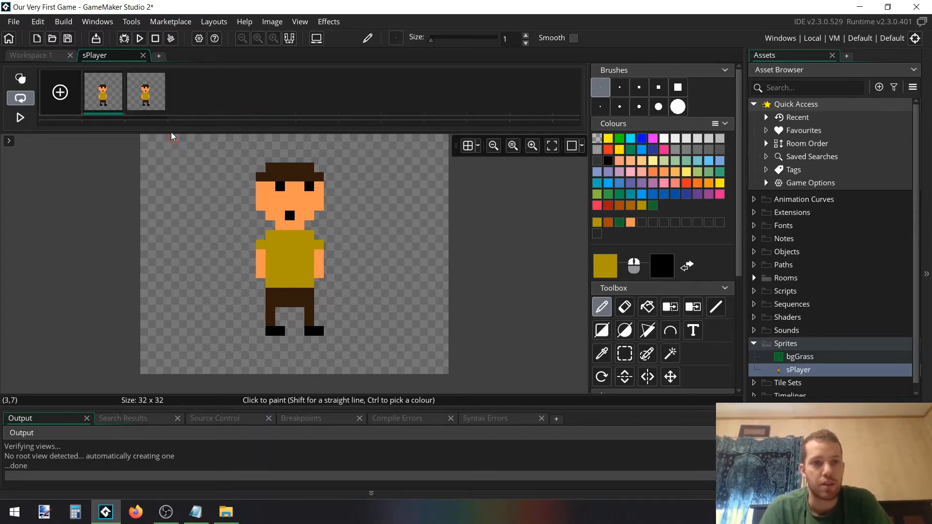
pyautogui.click(158, 102)
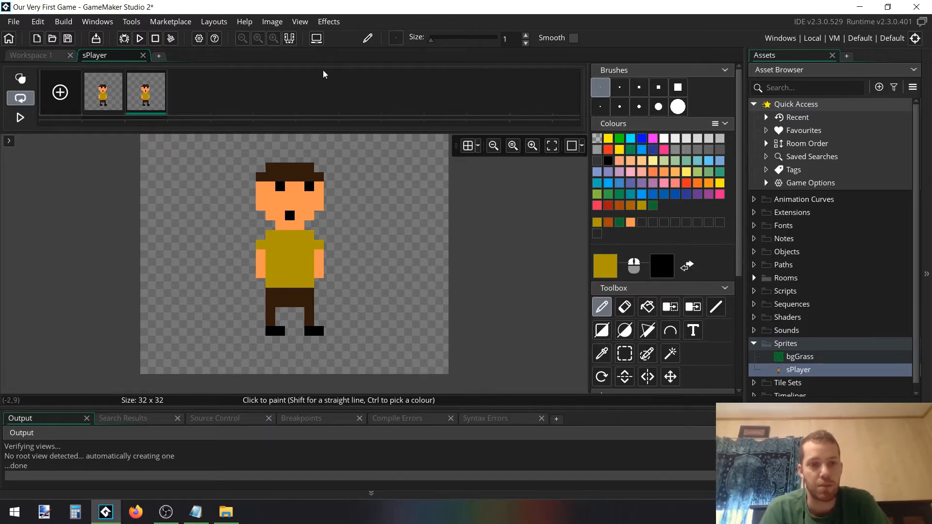
pyautogui.hotkey('ctrl', 'v')
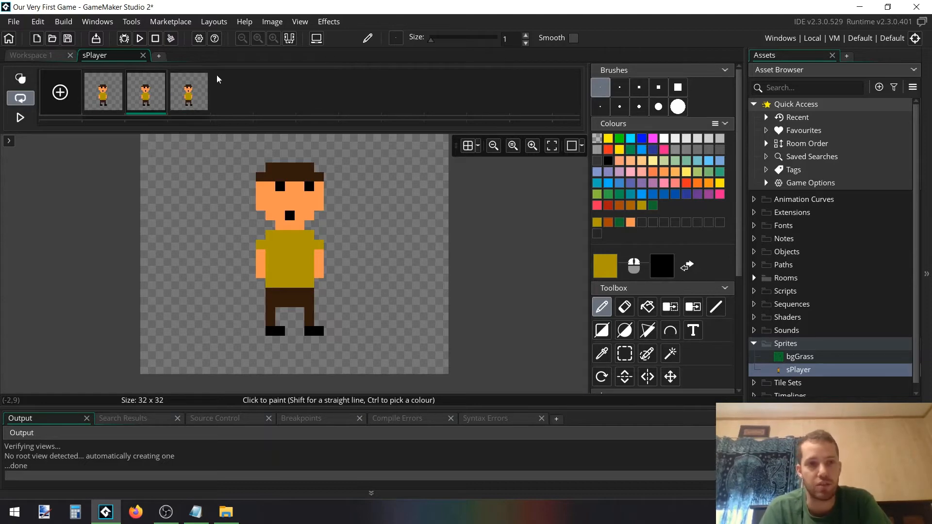
pyautogui.hotkey('ctrl', 'v')
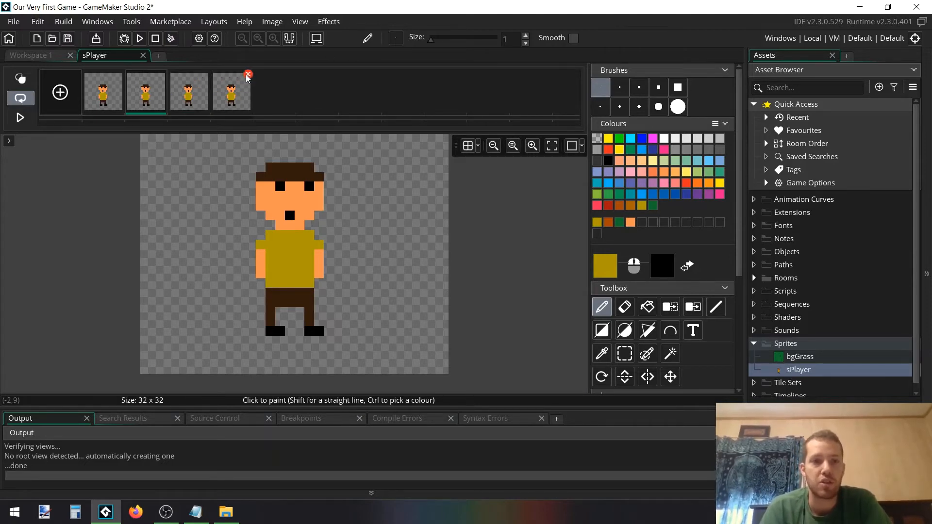
pyautogui.click(248, 75)
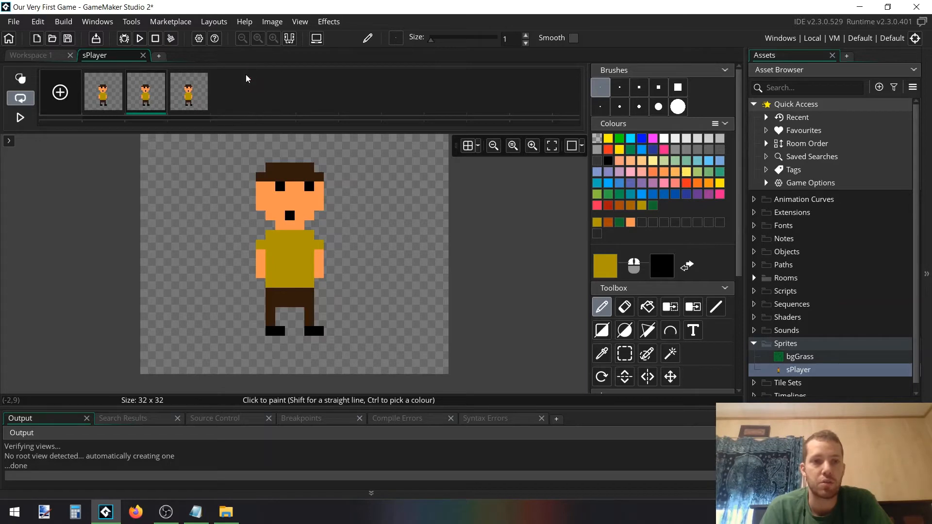
# Step: In the second frame, paint a three-pixel diagonal light orange arm across the shirt and erase the original arm and sleeve on that side
pyautogui.click(98, 100)
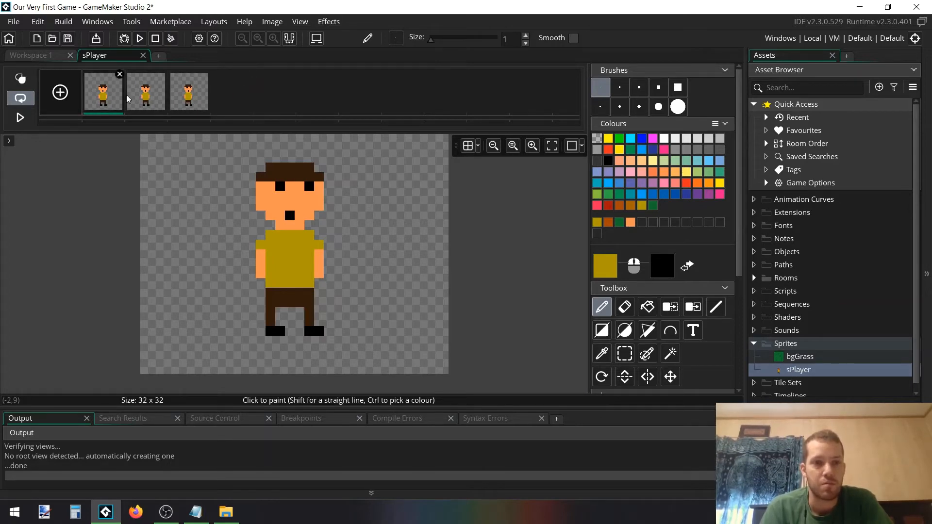
pyautogui.click(156, 96)
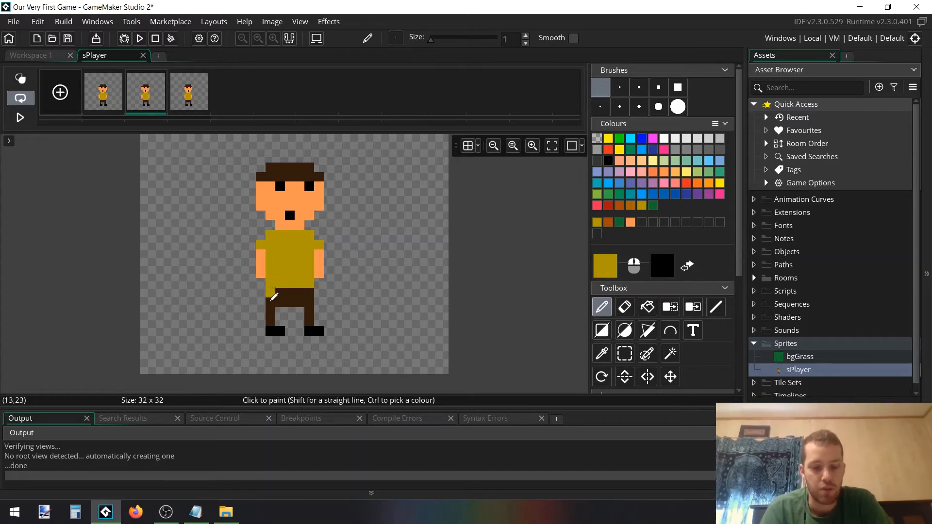
pyautogui.keyDown('ctrl'); pyautogui.click(262, 272); pyautogui.keyUp('ctrl')
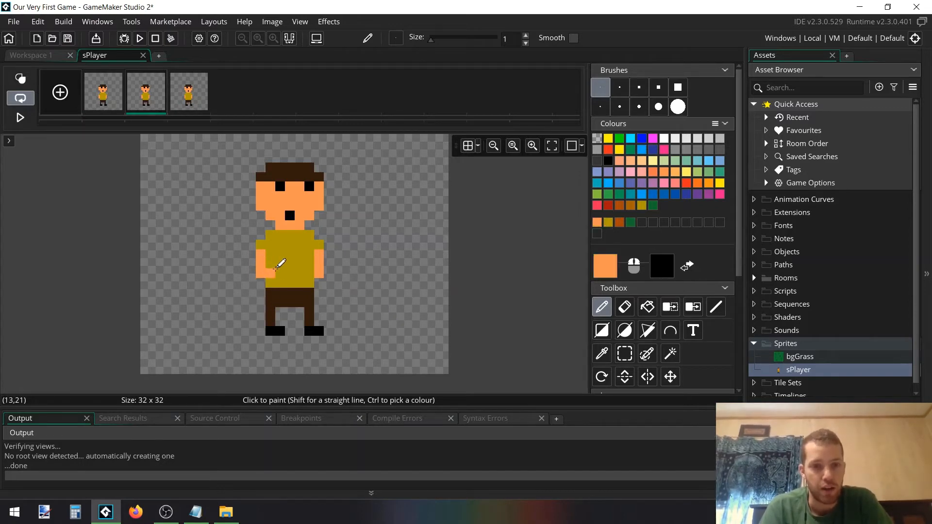
pyautogui.moveTo(281, 264); pyautogui.dragTo(258, 257)
pyautogui.press('e')
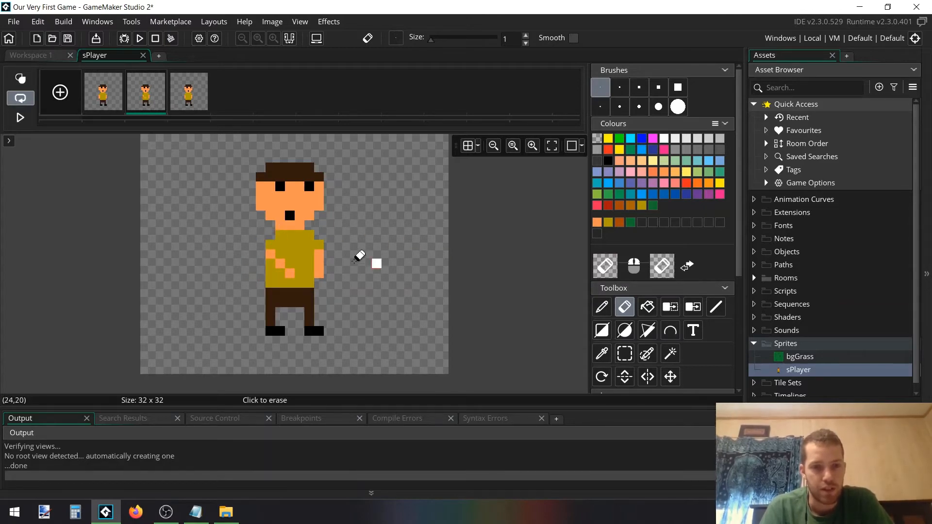
# Step: Erase the opposite arm and sleeve in the second frame and trim the shirt's upper corners
pyautogui.press('d')
pyautogui.press('e')
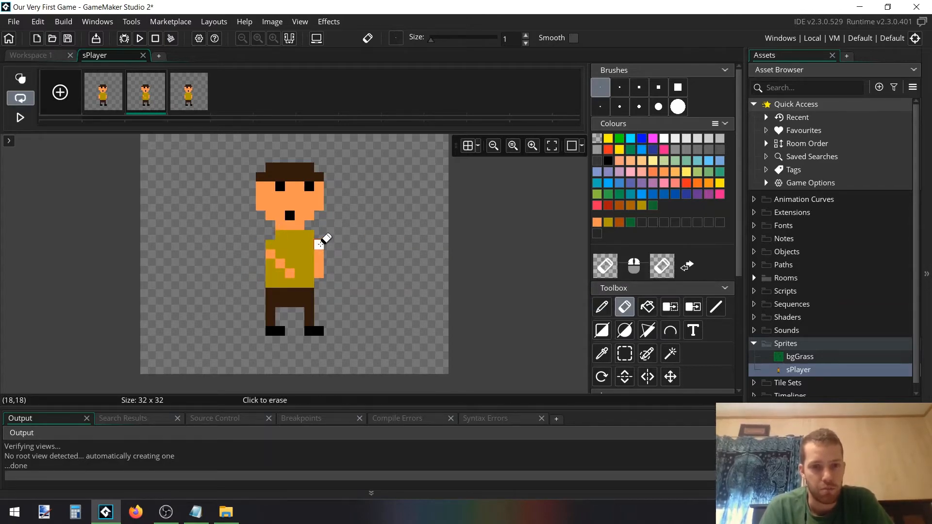
pyautogui.moveTo(319, 245); pyautogui.dragTo(320, 278)
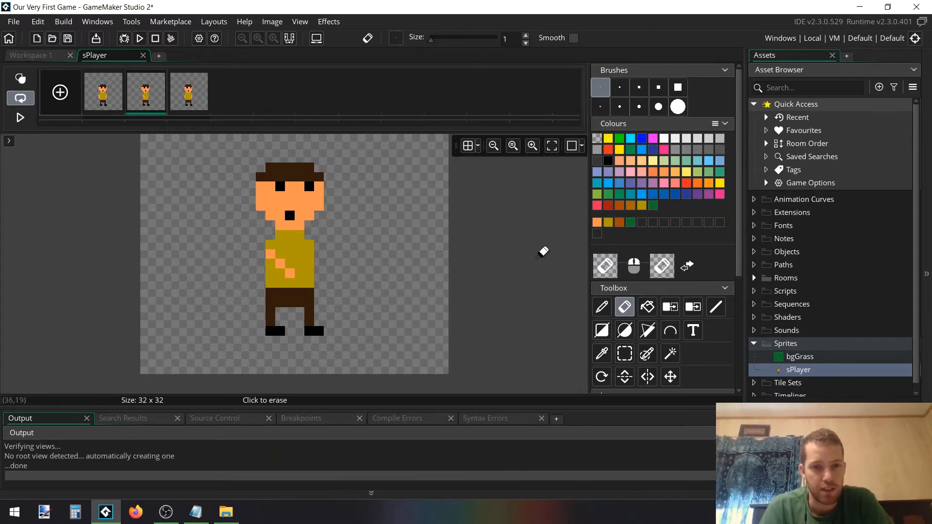
pyautogui.press('d')
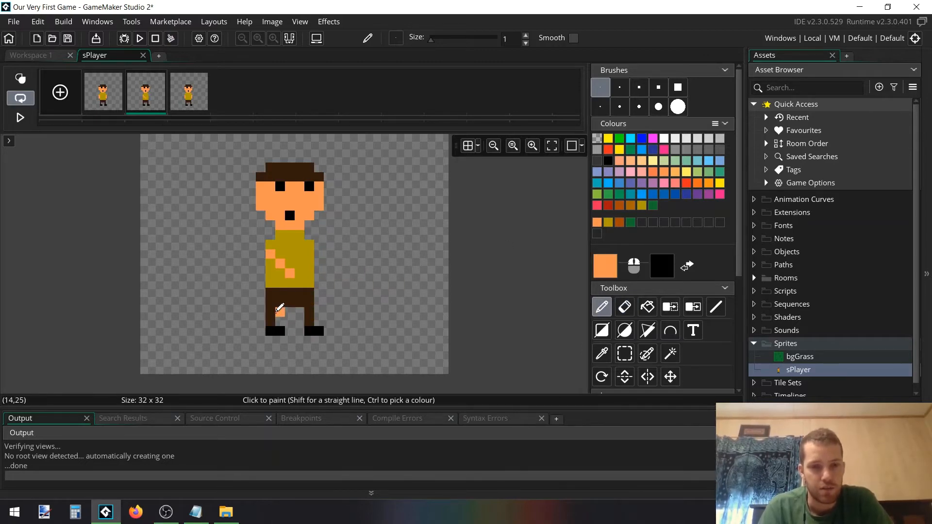
# Step: In the second frame, repaint one leg and its shoe one pixel inward with the trouser brown and black, and erase the old outer column
pyautogui.click(279, 311)
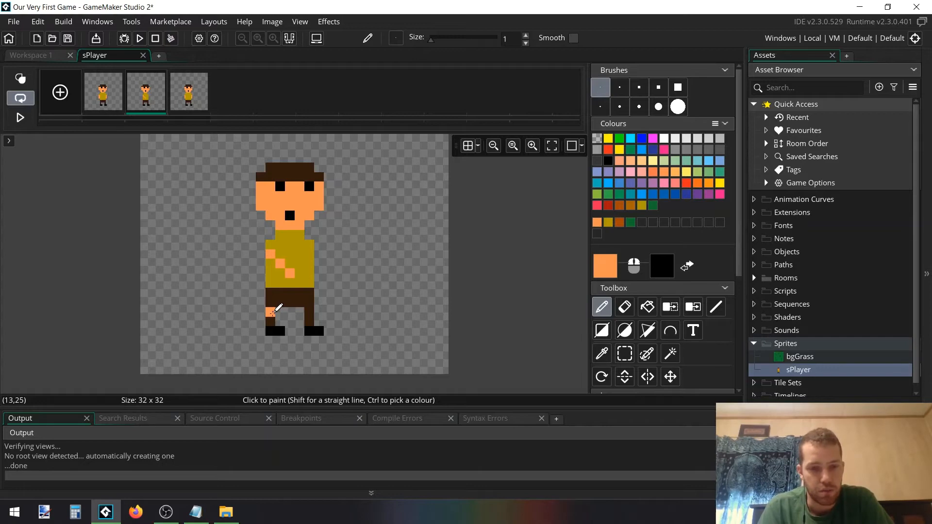
pyautogui.keyDown('ctrl'); pyautogui.click(272, 313); pyautogui.keyUp('ctrl')
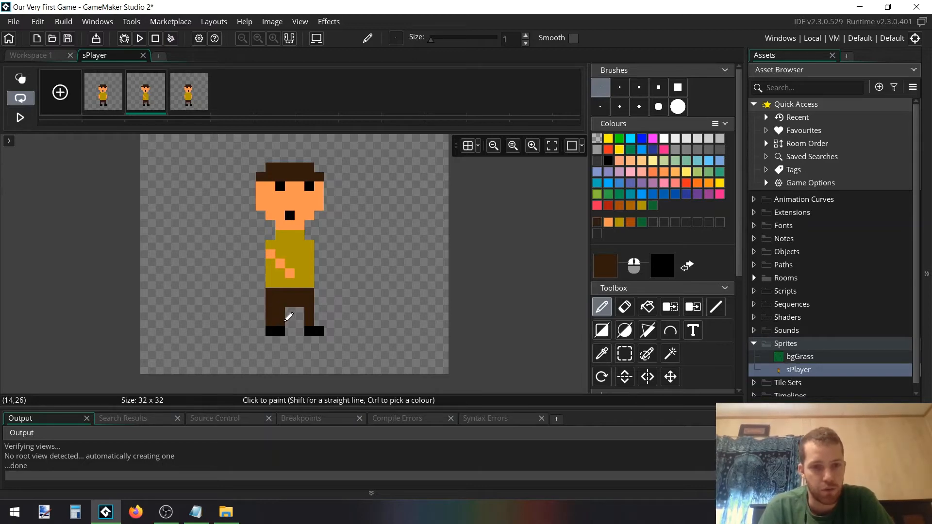
pyautogui.keyDown('ctrl'); pyautogui.click(290, 329); pyautogui.keyUp('ctrl')
pyautogui.press('e')
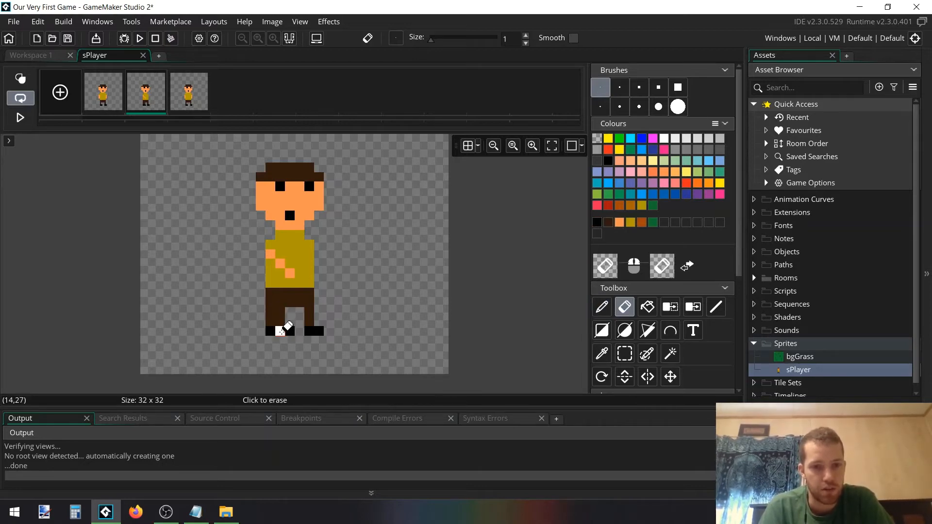
pyautogui.moveTo(270, 332); pyautogui.dragTo(270, 312)
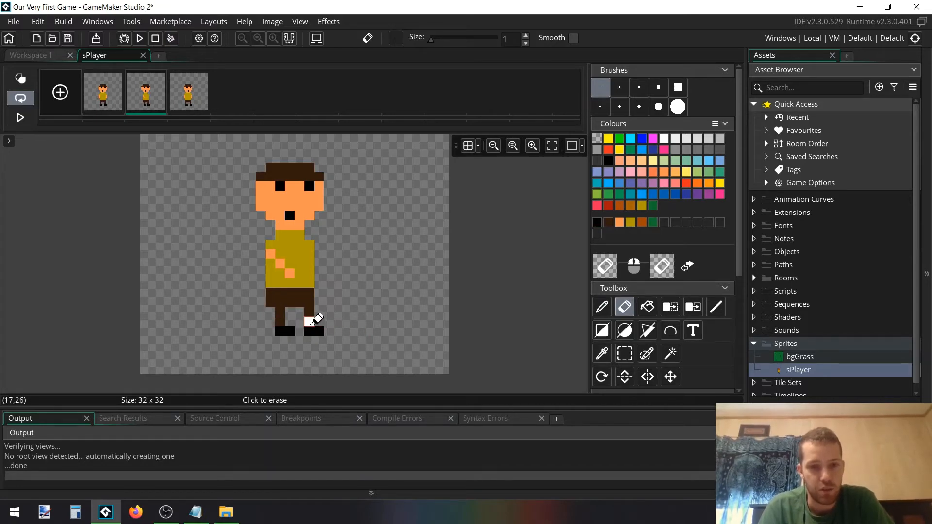
# Step: Move the opposite leg and shoe of the second frame inward by repainting them in black and brown and erasing the original pixels
pyautogui.press('d')
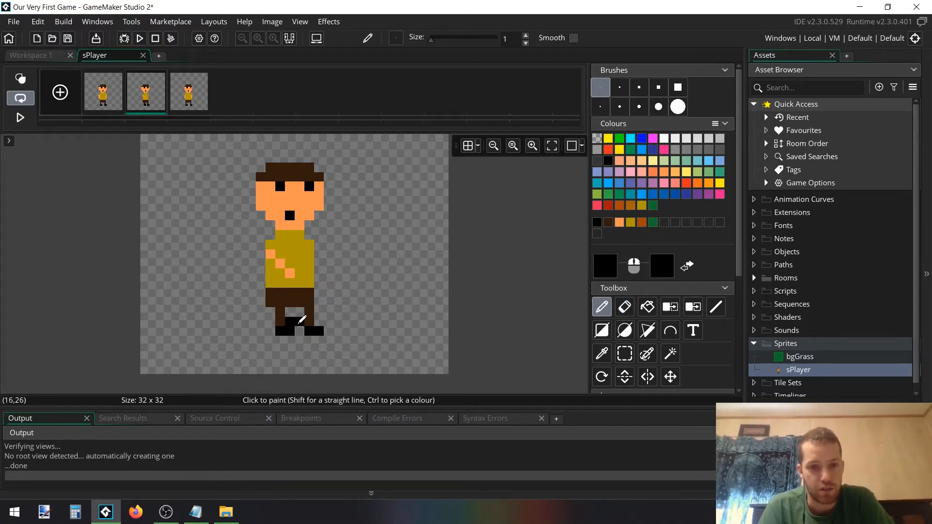
pyautogui.click(300, 331)
pyautogui.keyDown('ctrl'); pyautogui.click(308, 313); pyautogui.keyUp('ctrl')
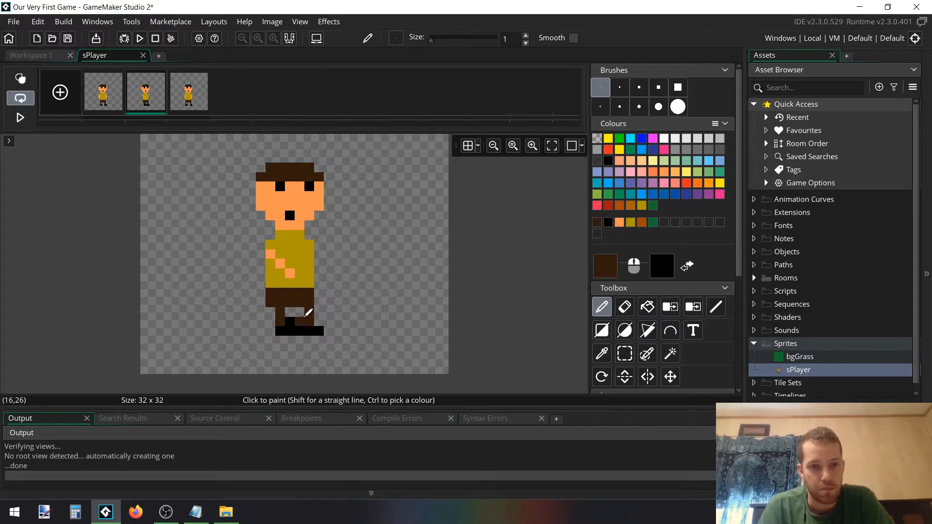
pyautogui.press('e')
pyautogui.click(309, 321)
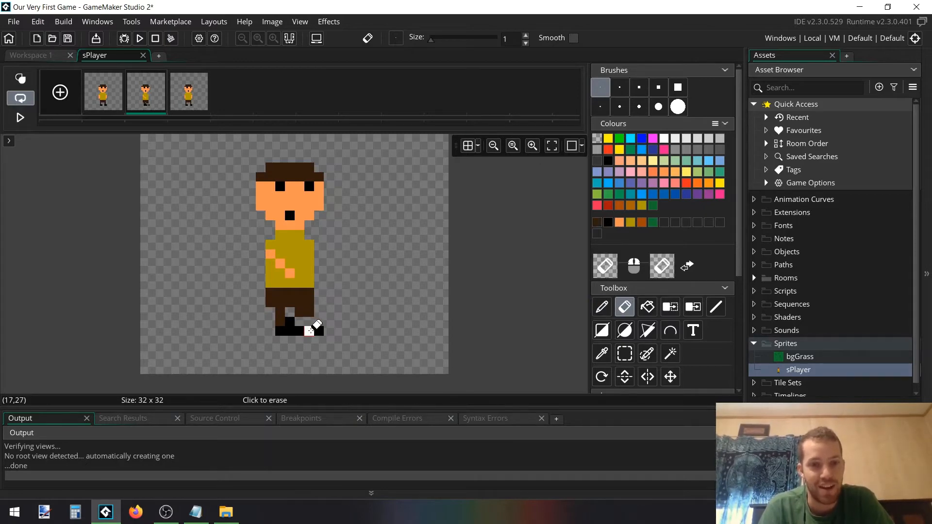
pyautogui.click(309, 330)
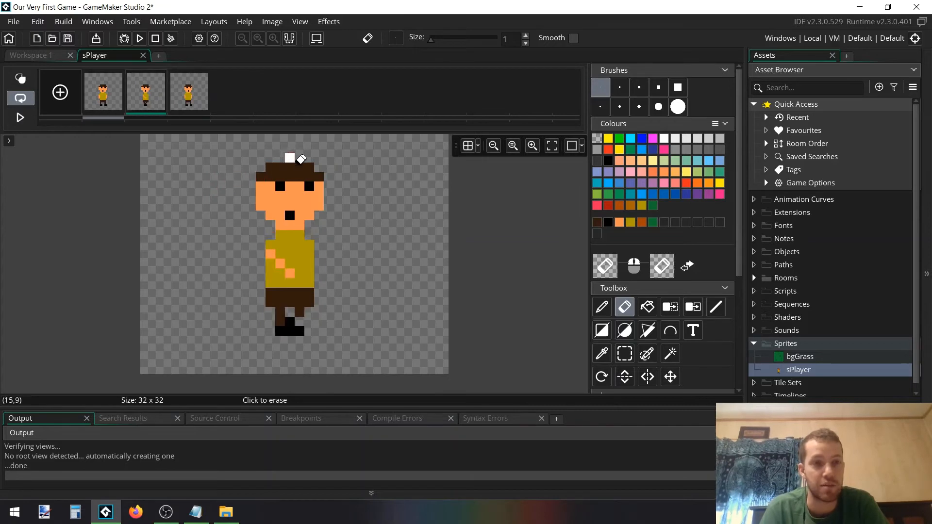
# Step: Copy the second frame, paste it after the third as a fourth frame, and open that new frame
pyautogui.press('Return')
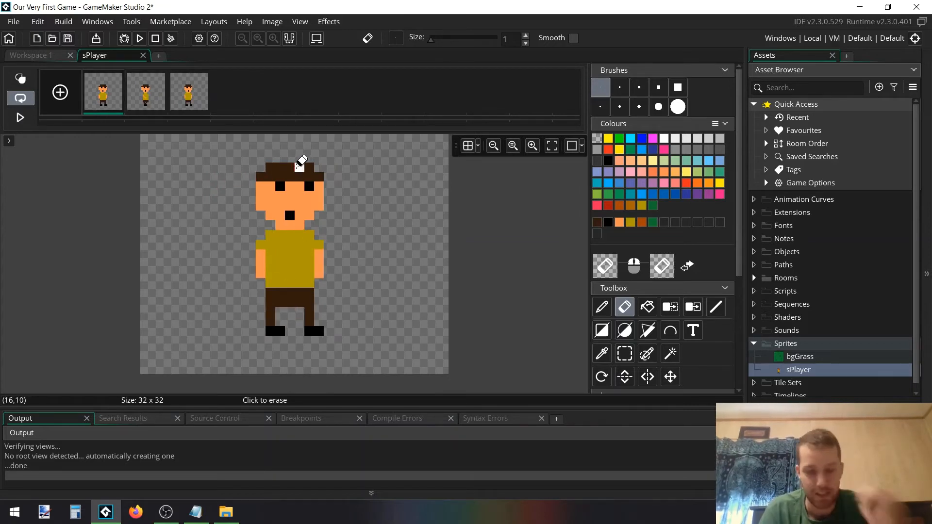
pyautogui.press('Right')
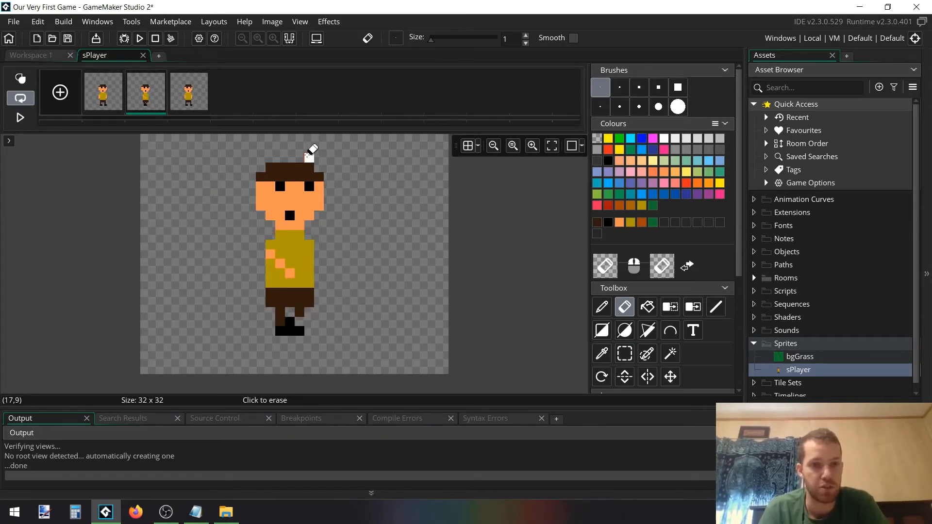
pyautogui.press('Right')
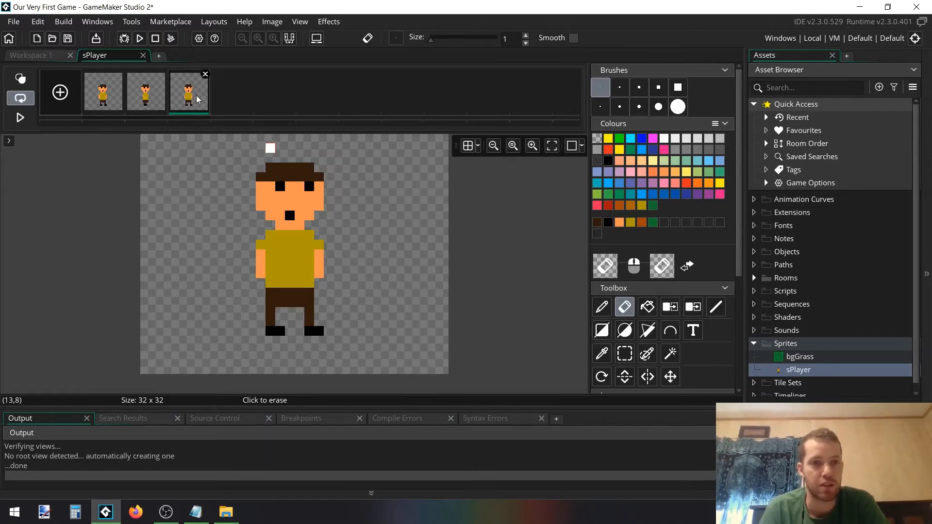
pyautogui.click(148, 101)
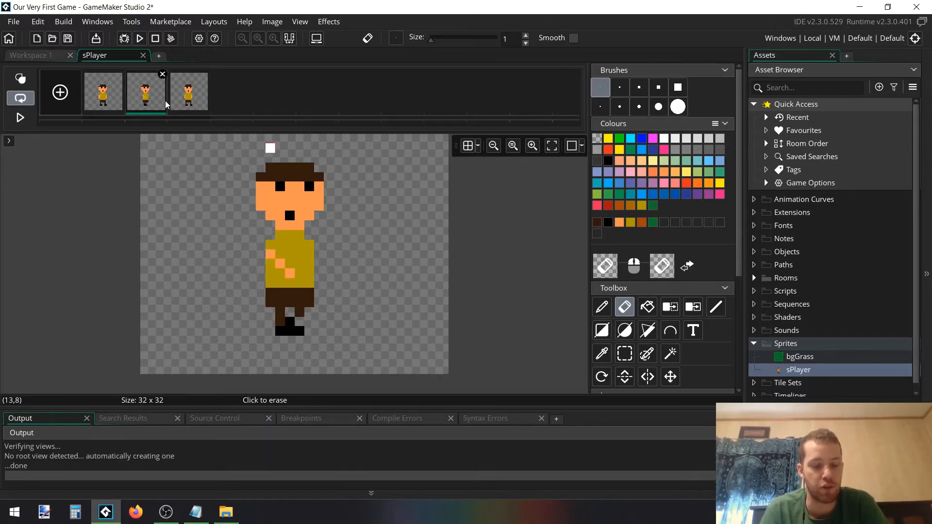
pyautogui.click(201, 99)
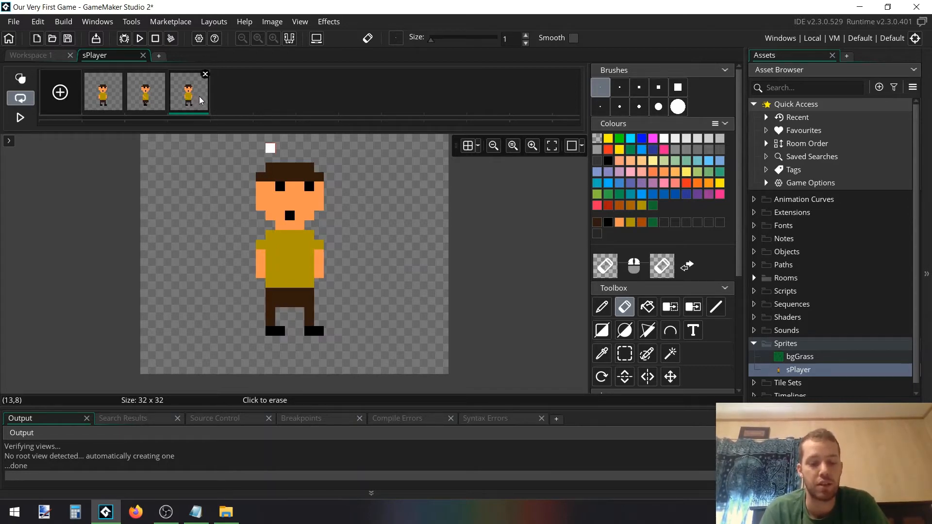
pyautogui.hotkey('ctrl', 'v')
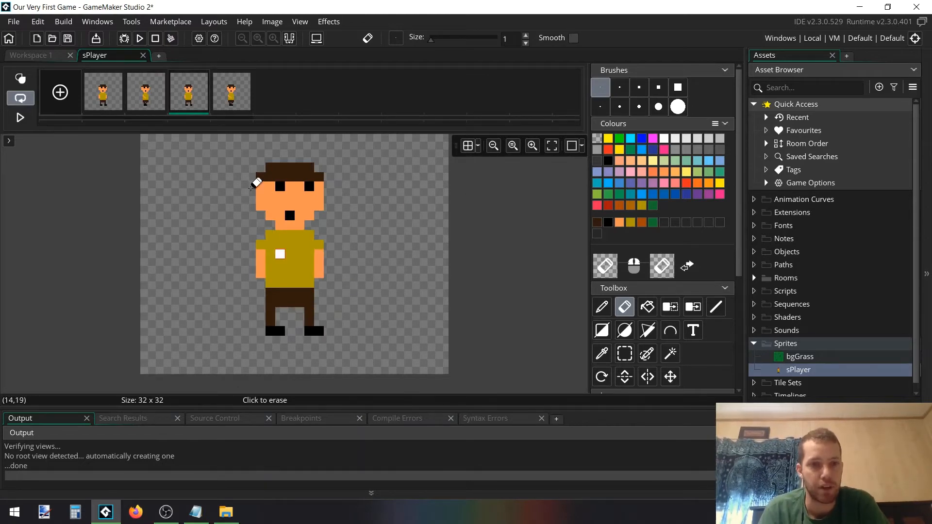
pyautogui.click(246, 94)
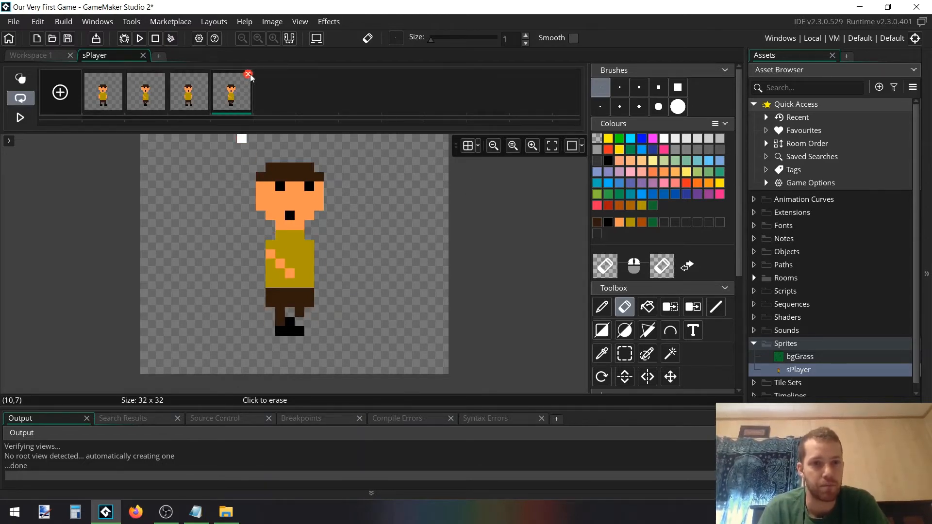
# Step: In the fourth frame, paint a light orange arm reaching diagonally outward and cover the arm across the chest with the shirt colour
pyautogui.press('s')
pyautogui.press('d')
pyautogui.keyDown('ctrl'); pyautogui.click(290, 273); pyautogui.keyUp('ctrl')
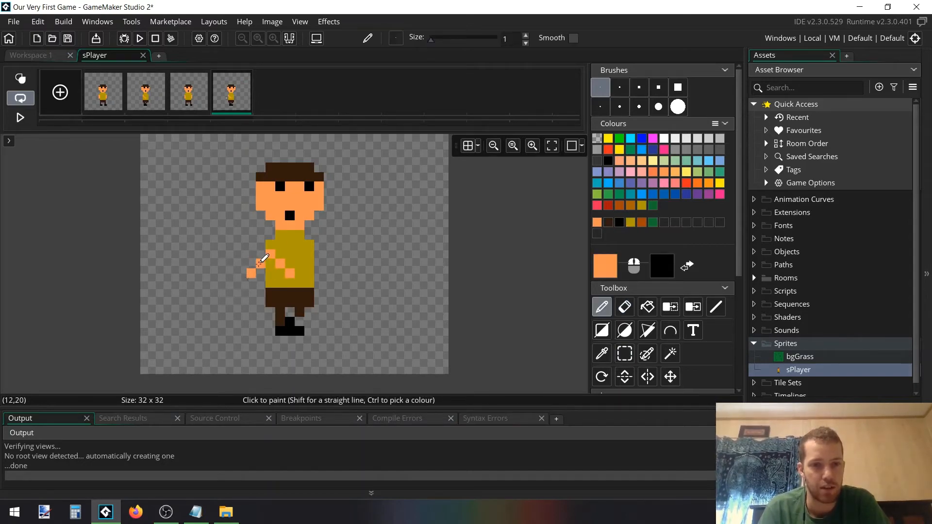
pyautogui.keyDown('ctrl'); pyautogui.click(298, 253); pyautogui.keyUp('ctrl')
pyautogui.moveTo(291, 255); pyautogui.dragTo(281, 265)
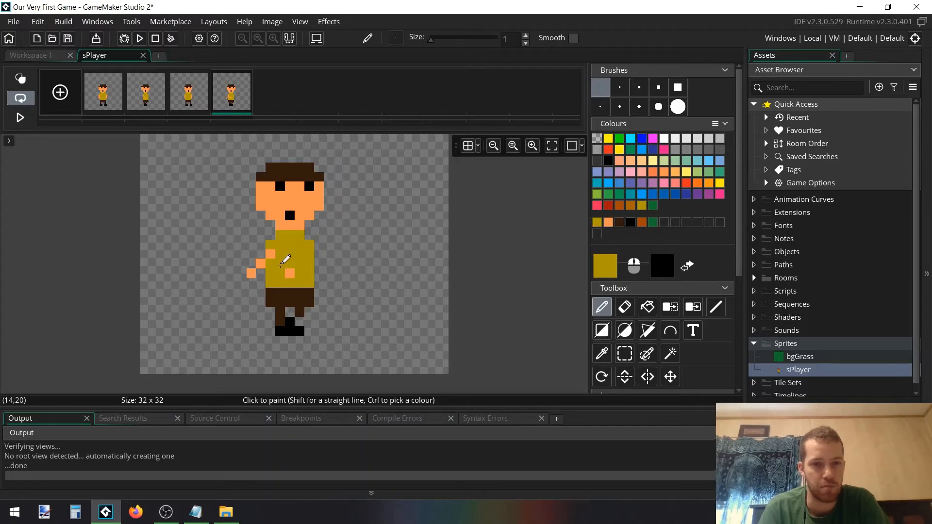
# Step: Shift the outstretched arm one pixel outward using a copied skin pixel as the brush, and erase the old arm pixels
pyautogui.press('s')
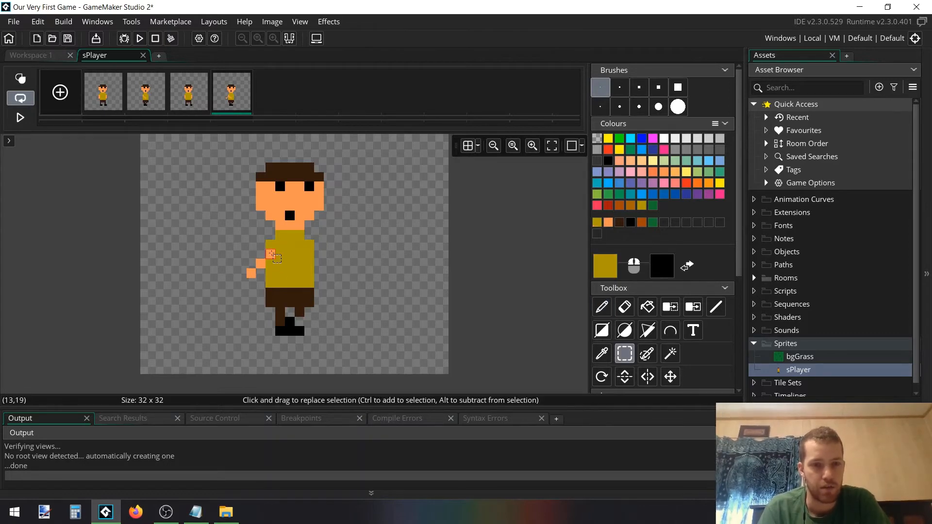
pyautogui.press('d')
pyautogui.press('s')
pyautogui.click(270, 254)
pyautogui.hotkey('ctrl', 'c')
pyautogui.press('e')
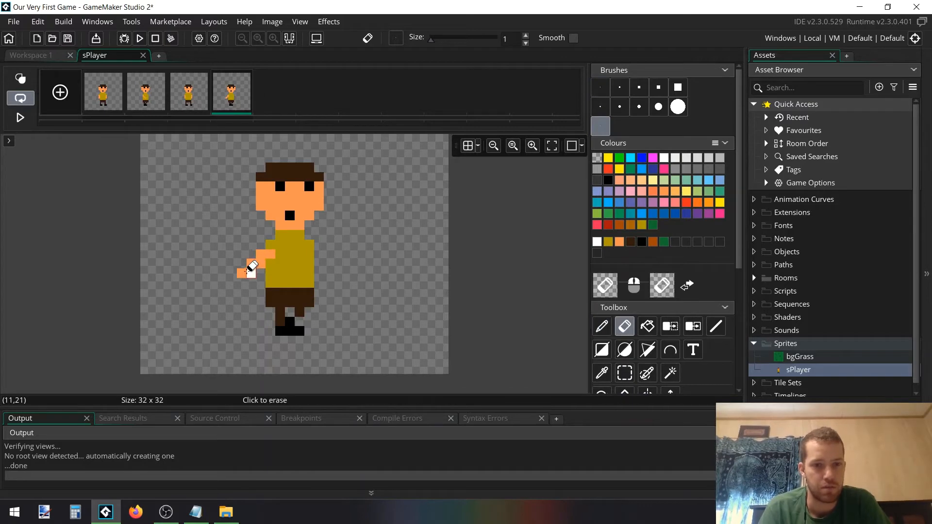
# Step: Paint a shirt-coloured sleeve above the outstretched arm, fill that shoulder corner, and cover the arm pixel overlapping the shirt
pyautogui.press('d')
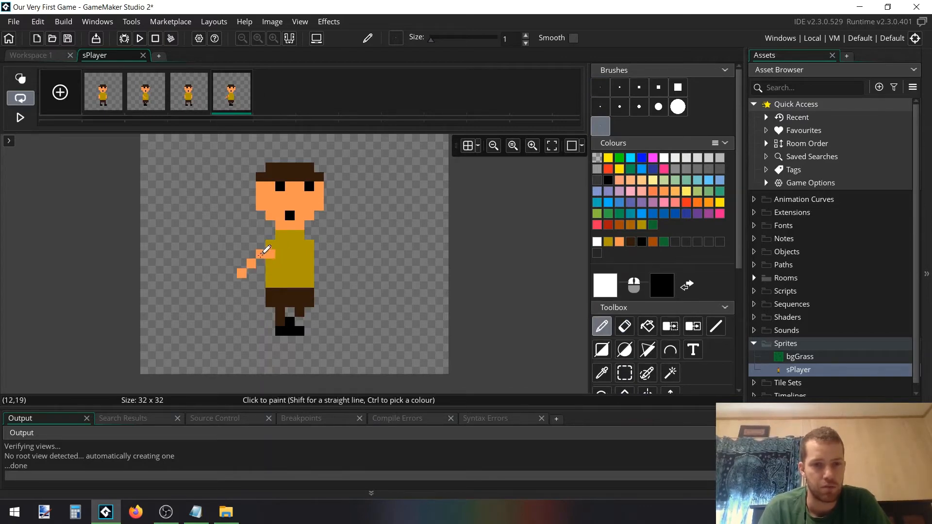
pyautogui.keyDown('ctrl'); pyautogui.click(271, 244); pyautogui.keyUp('ctrl')
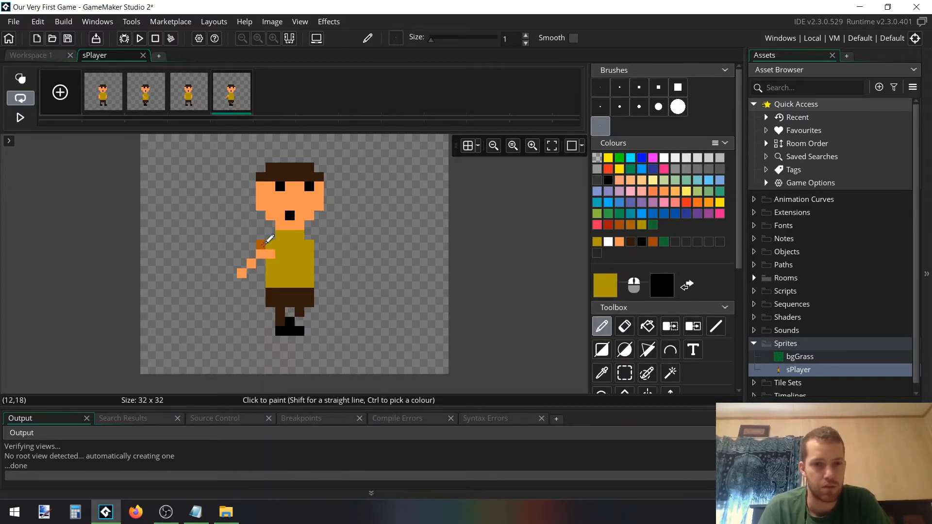
pyautogui.press('s')
pyautogui.click(269, 245)
pyautogui.hotkey('ctrl', 'c')
pyautogui.moveTo(263, 245); pyautogui.dragTo(264, 254)
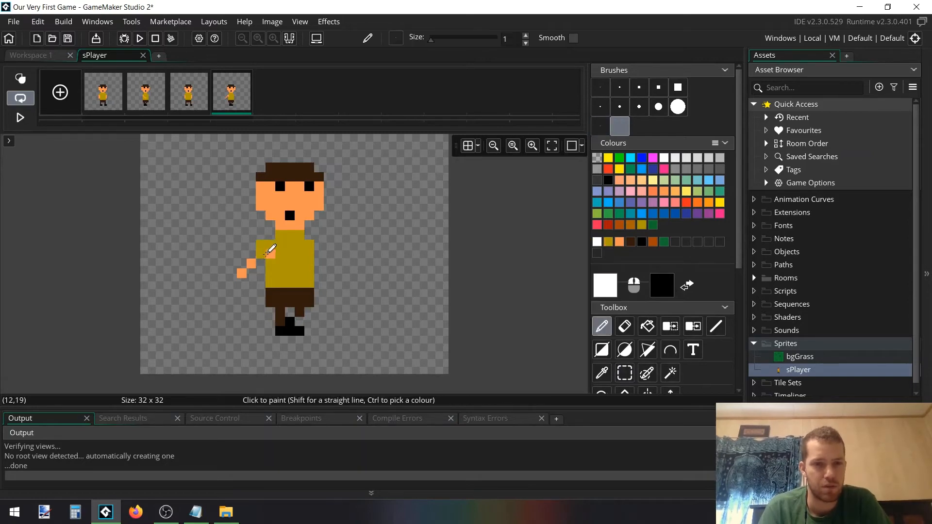
pyautogui.click(315, 259)
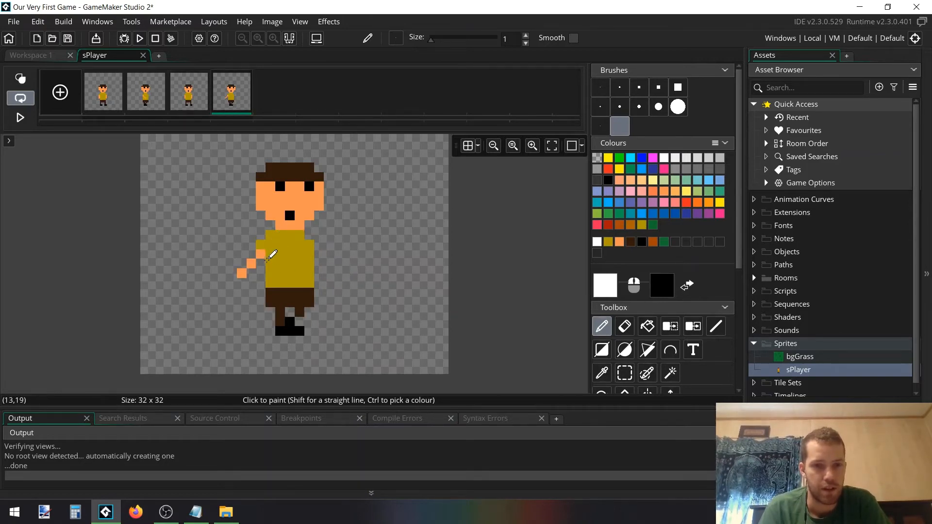
# Step: Paint a mirrored three-pixel diagonal arm on the other side of the fourth frame and add its shirt-coloured sleeve and shoulder corner
pyautogui.keyDown('ctrl'); pyautogui.click(260, 254); pyautogui.keyUp('ctrl')
pyautogui.press('s')
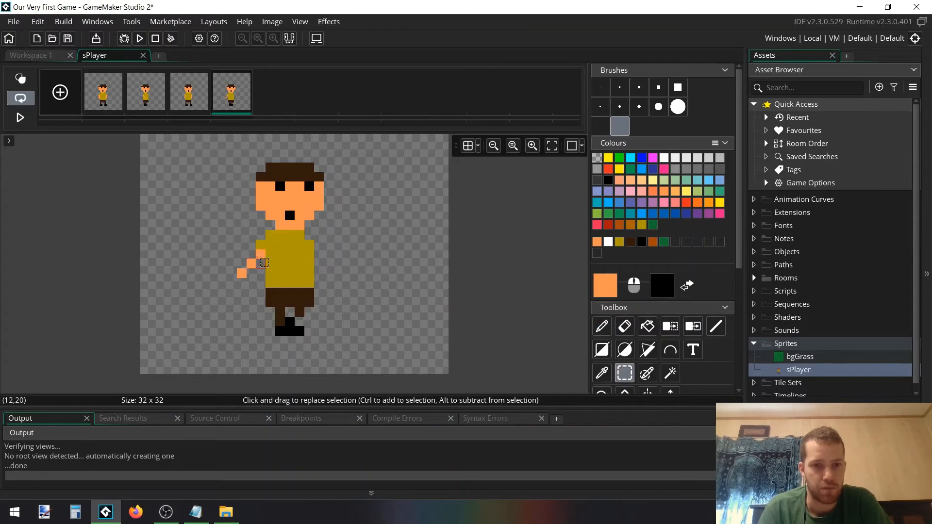
pyautogui.hotkey('ctrl', 'c')
pyautogui.click(321, 254)
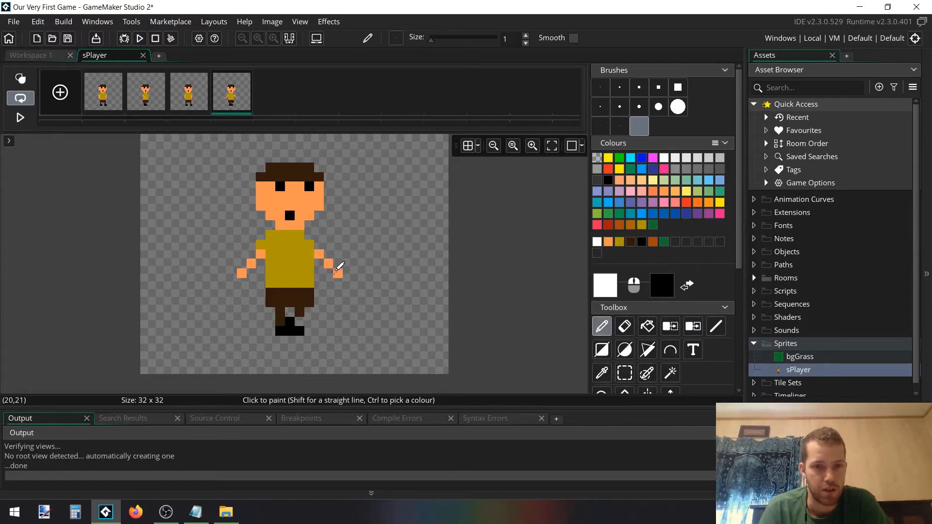
pyautogui.press('s')
pyautogui.click(308, 244)
pyautogui.hotkey('ctrl', 'c')
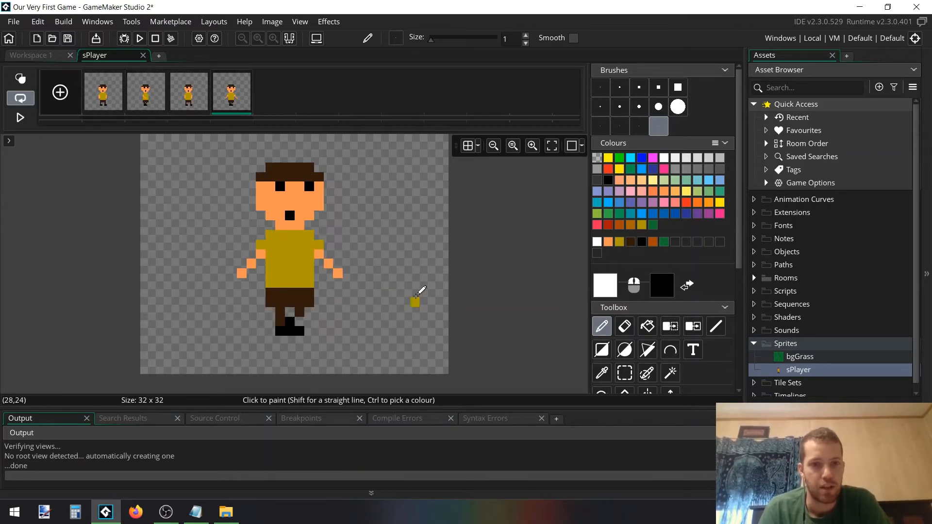
# Step: Try to move the whole upper body in the second frame down one pixel
pyautogui.press('s')
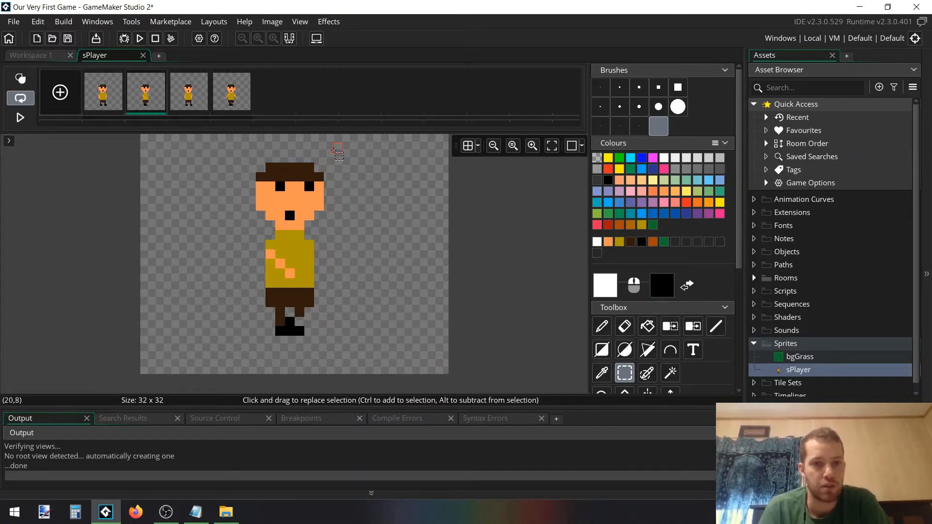
pyautogui.moveTo(336, 148); pyautogui.dragTo(246, 280)
pyautogui.moveTo(296, 257); pyautogui.dragTo(297, 260)
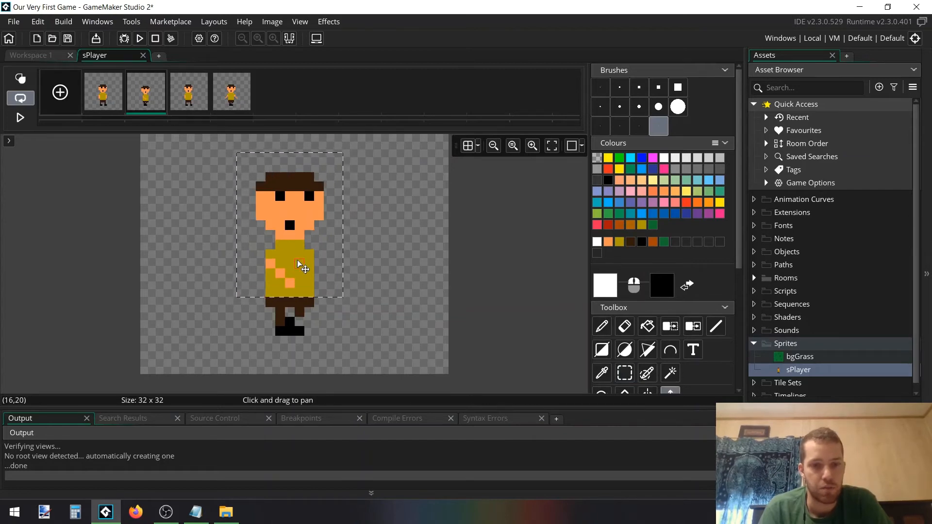
pyautogui.hotkey('ctrl', 'z')
pyautogui.press('s')
pyautogui.click(386, 235)
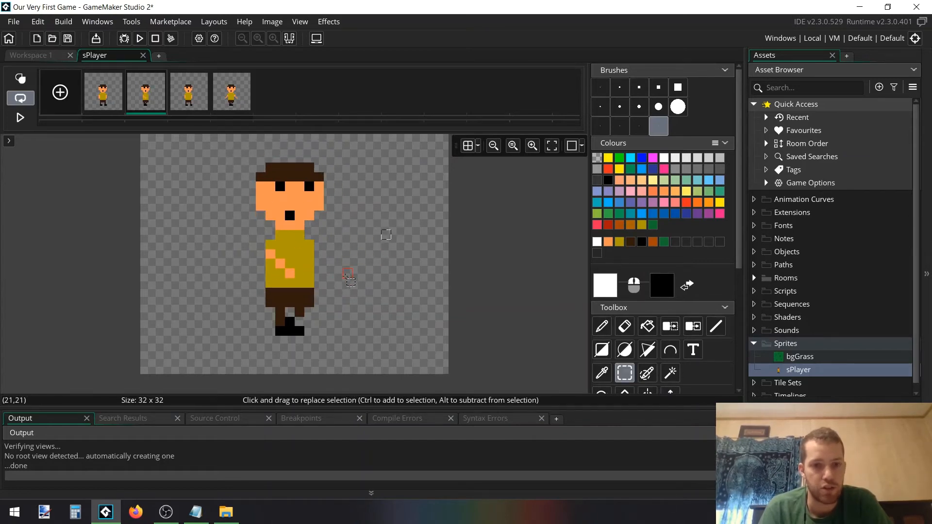
# Step: Select only the head in the second frame, move it down one pixel, and clear the selection
pyautogui.moveTo(348, 277); pyautogui.dragTo(237, 163)
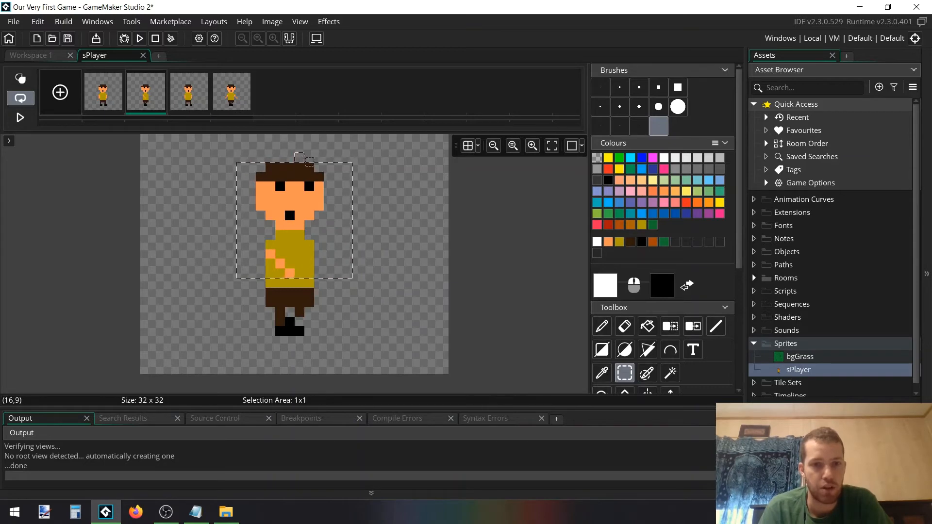
pyautogui.moveTo(358, 148)
pyautogui.mouseDown()
pyautogui.moveTo(241, 199)
pyautogui.moveTo(241, 225)
pyautogui.moveTo(275, 226)
pyautogui.mouseUp()
pyautogui.press('m')
pyautogui.press('s')
pyautogui.click(213, 187)
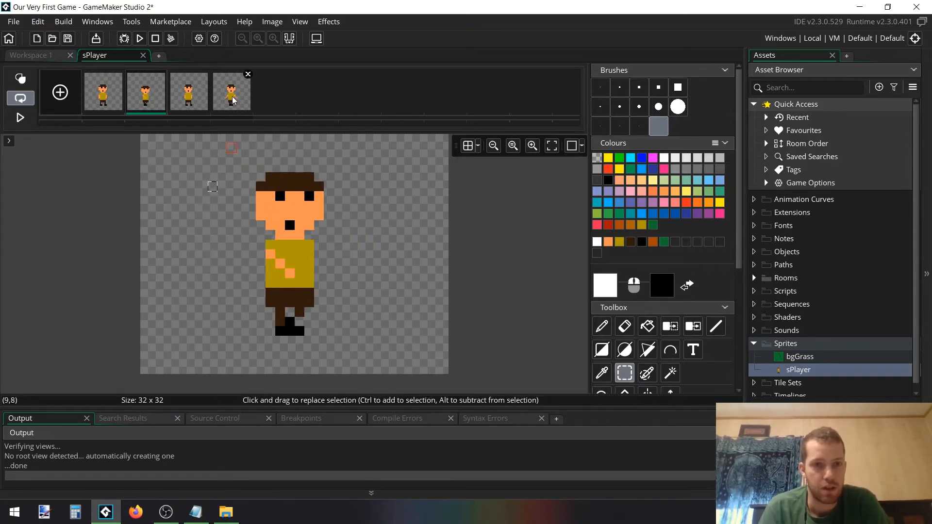
# Step: In the fourth frame, move the head down one pixel and erase the leftover shirt pixels beside the neck
pyautogui.click(233, 100)
pyautogui.moveTo(251, 148); pyautogui.dragTo(338, 226)
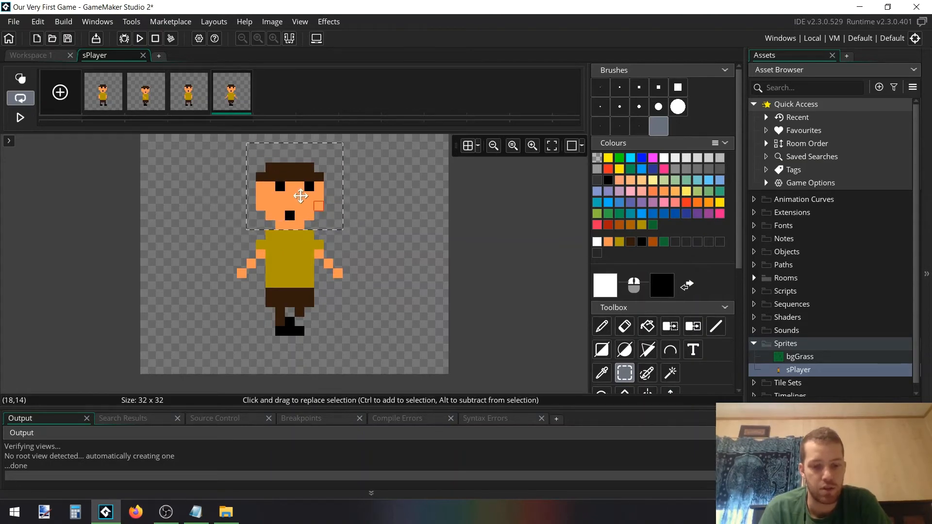
pyautogui.press('m')
pyautogui.moveTo(295, 187)
pyautogui.mouseDown()
pyautogui.moveTo(295, 207)
pyautogui.moveTo(294, 196)
pyautogui.mouseUp()
pyautogui.press('s')
pyautogui.click(425, 187)
pyautogui.press('e')
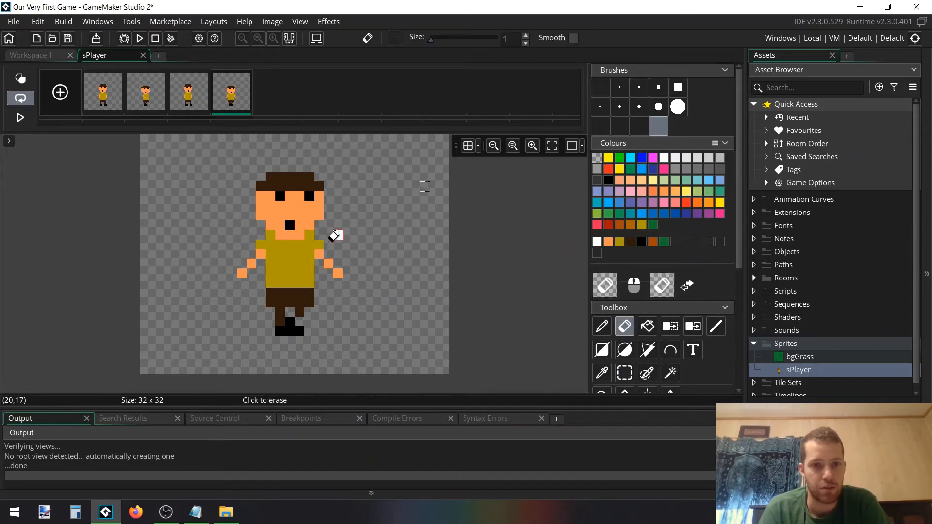
pyautogui.moveTo(320, 235); pyautogui.dragTo(271, 236)
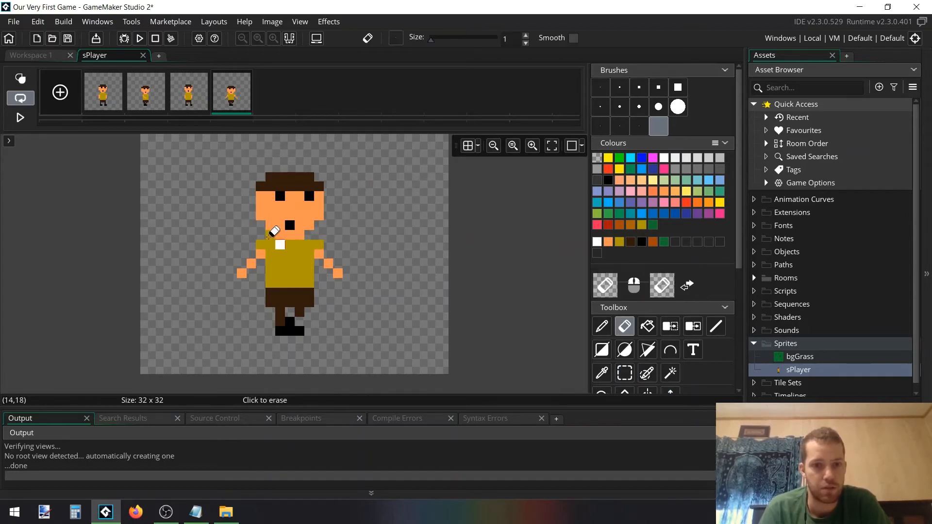
# Step: Step through all four frames in sequence to check the character's walking motion
pyautogui.press('Right')
pyautogui.press('Right')
pyautogui.press('Right')
pyautogui.press('Right')
pyautogui.press('Right')
pyautogui.press('Right')
pyautogui.press('Right')
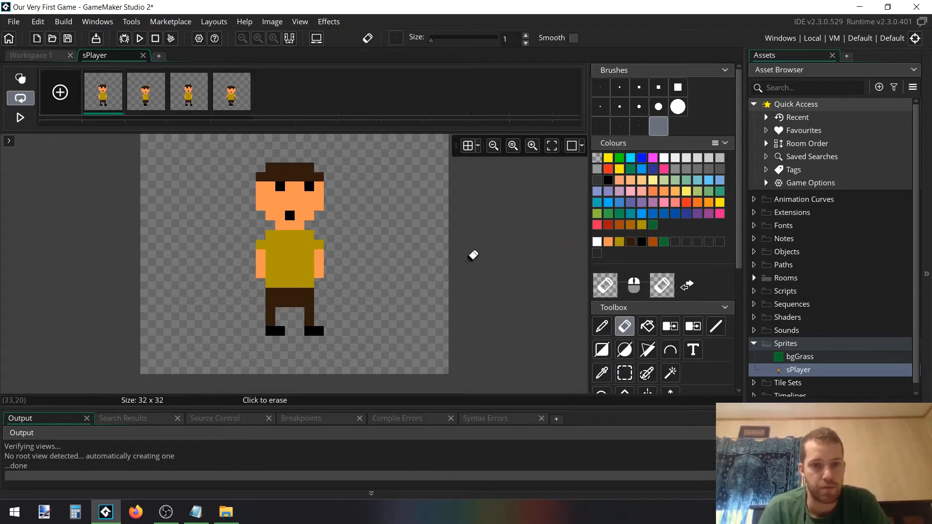
# Step: Cycle repeatedly through the four sPlayer frames to review the finished walk loop
pyautogui.press('Right')
pyautogui.press('Right')
pyautogui.press('Right')
pyautogui.press('Right')
pyautogui.press('Right')
pyautogui.press('Right')
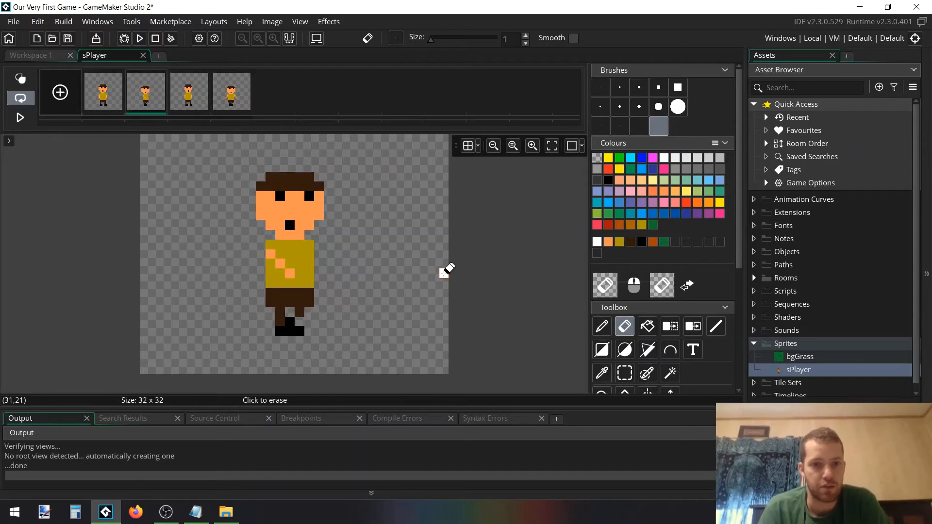
pyautogui.press('Right')
pyautogui.press('Right')
pyautogui.press('Right')
pyautogui.press('Right')
pyautogui.press('Right')
pyautogui.press('Right')
pyautogui.press('Right')
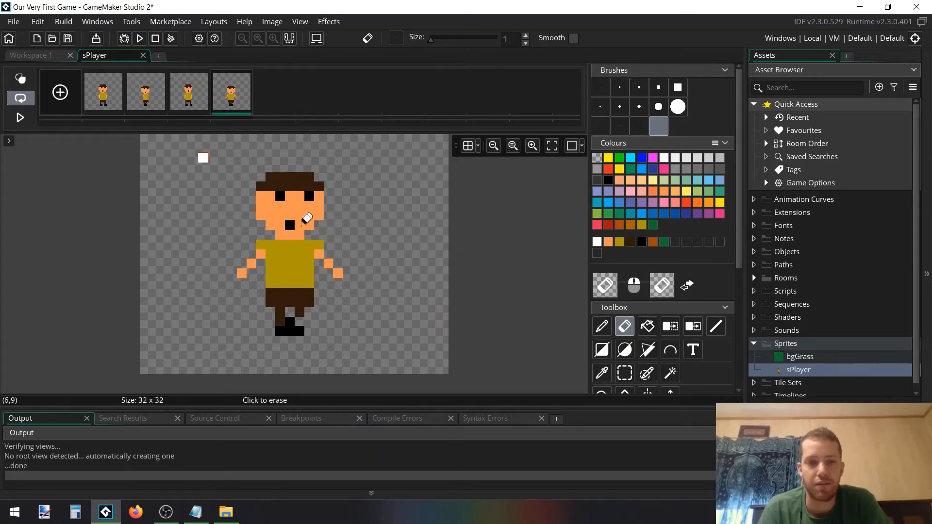
# Step: Preview the sPlayer animation in the sprite editor, set its speed to 7 frames per second, and close the editor
pyautogui.click(33, 58)
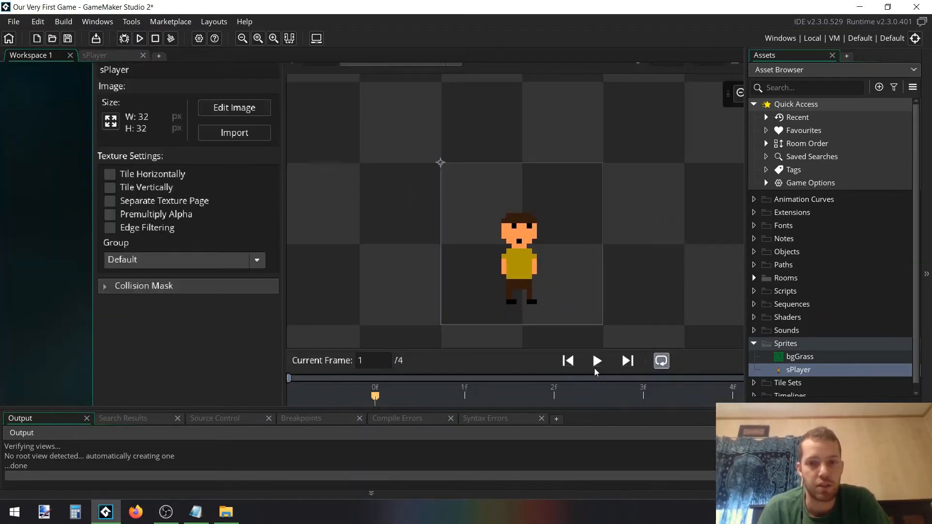
pyautogui.click(598, 361)
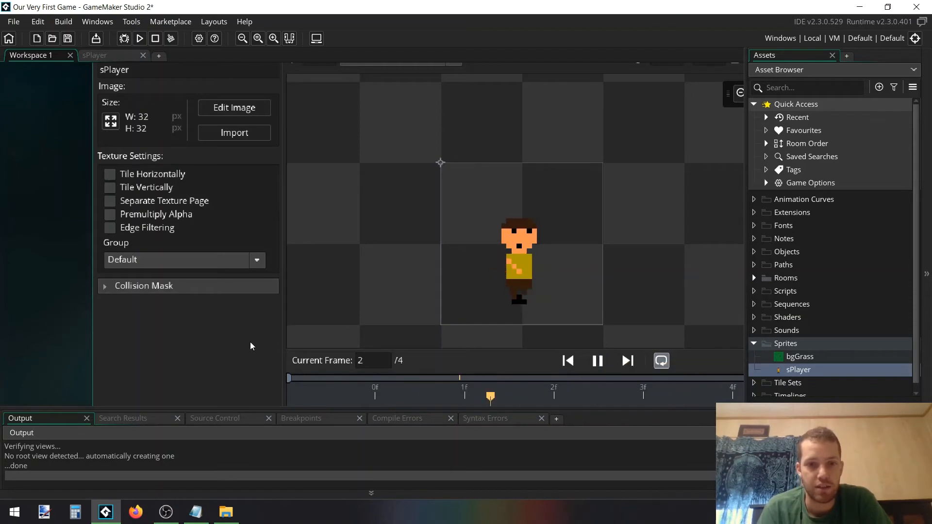
pyautogui.moveTo(250, 342); pyautogui.dragTo(156, 321, button='middle')
pyautogui.keyDown('ctrl'); pyautogui.scroll(-2, 84, 302); pyautogui.keyUp('ctrl')
pyautogui.keyDown('ctrl'); pyautogui.scroll(1, 156, 322); pyautogui.keyUp('ctrl')
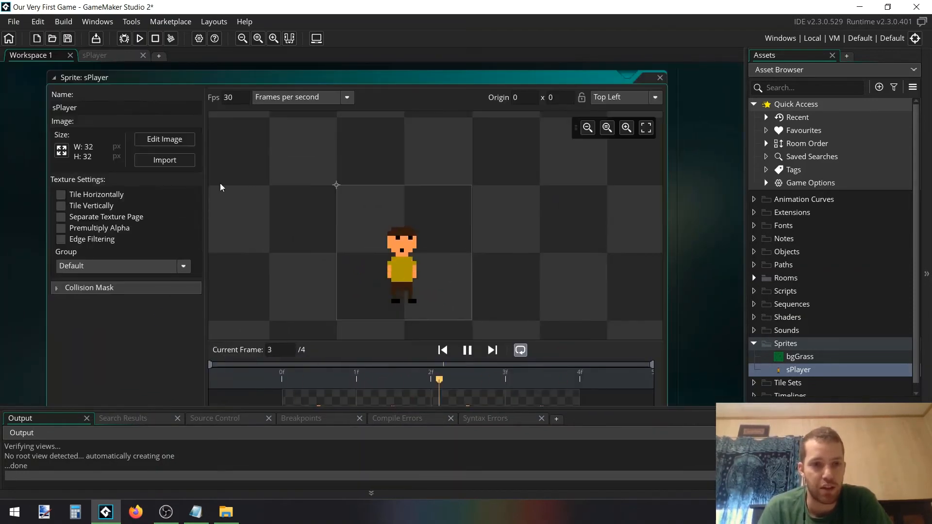
pyautogui.doubleClick(240, 101)
pyautogui.write('7')
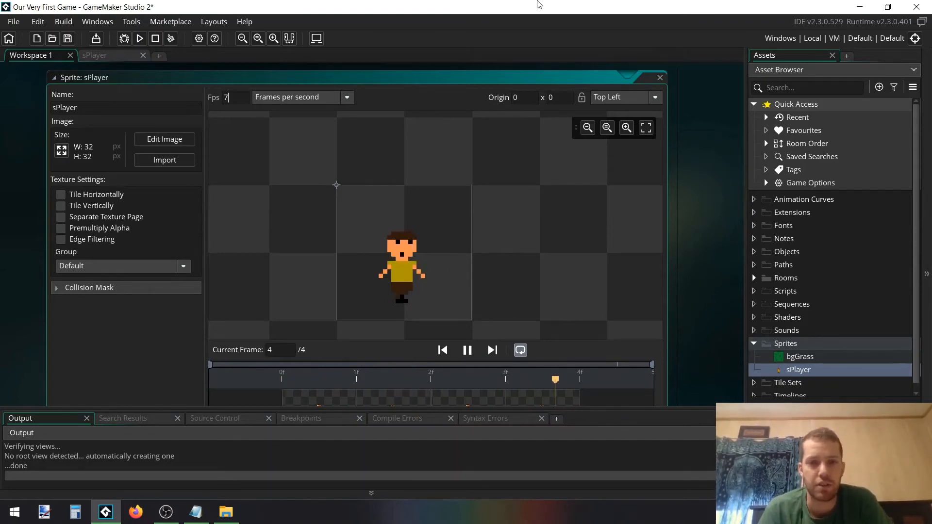
pyautogui.click(659, 79)
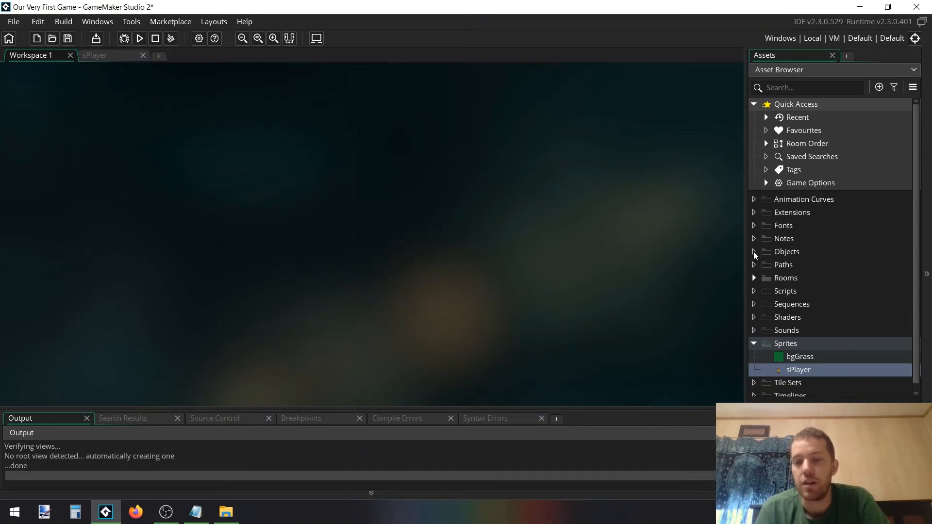
# Step: Create a new object in the Objects group and name it oPlayer
pyautogui.click(797, 255)
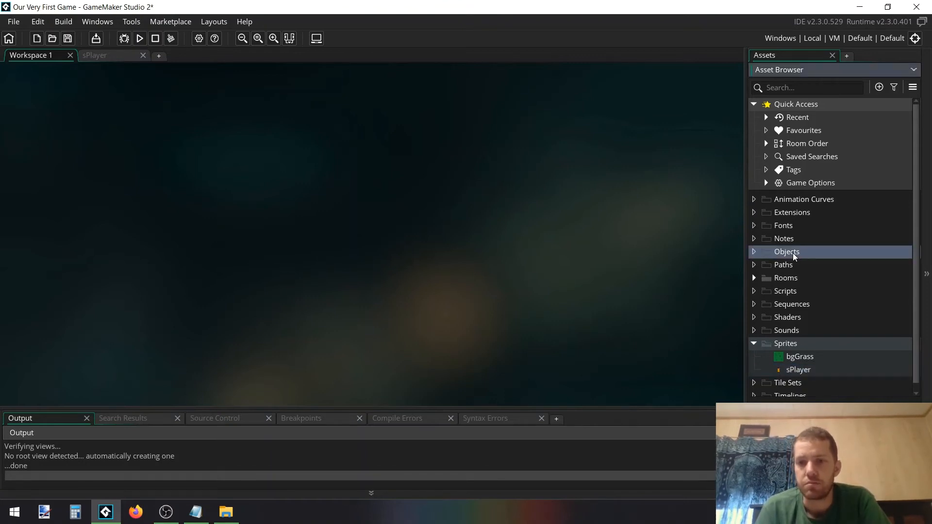
pyautogui.rightClick(788, 256)
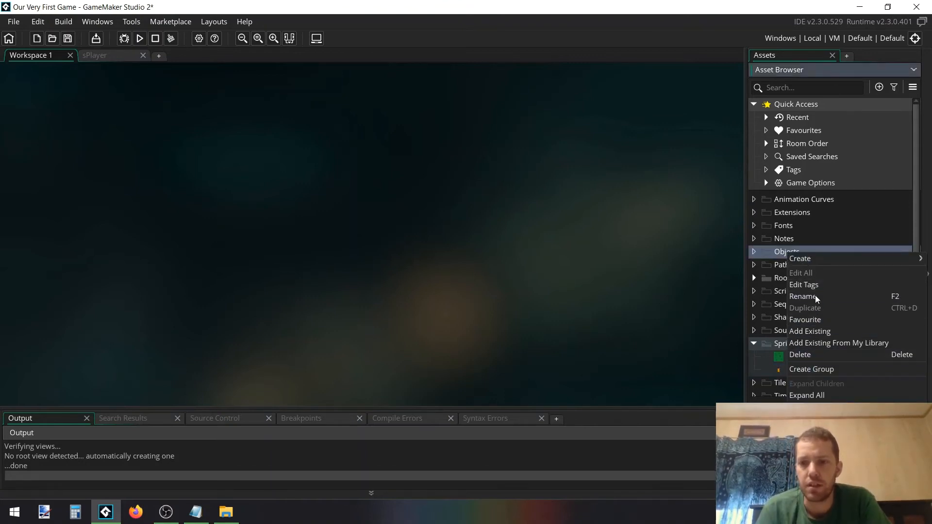
pyautogui.moveTo(817, 261)
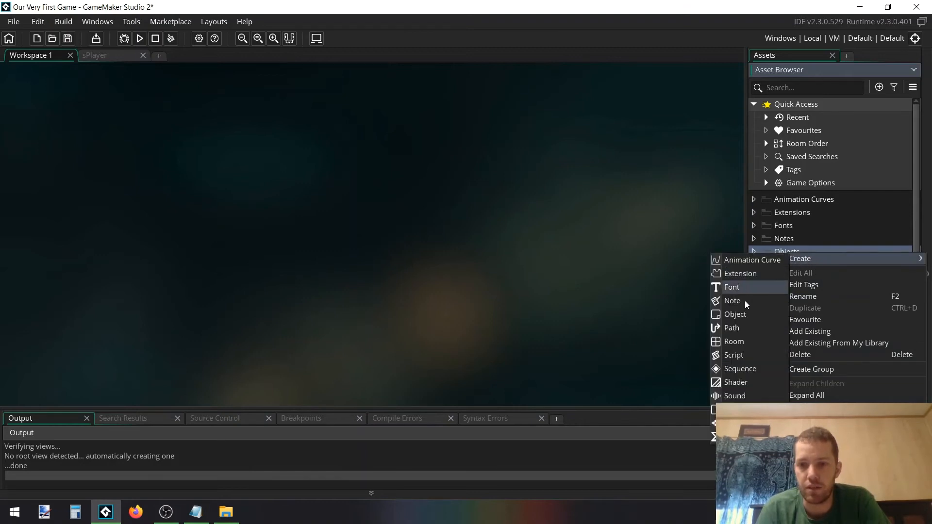
pyautogui.click(735, 315)
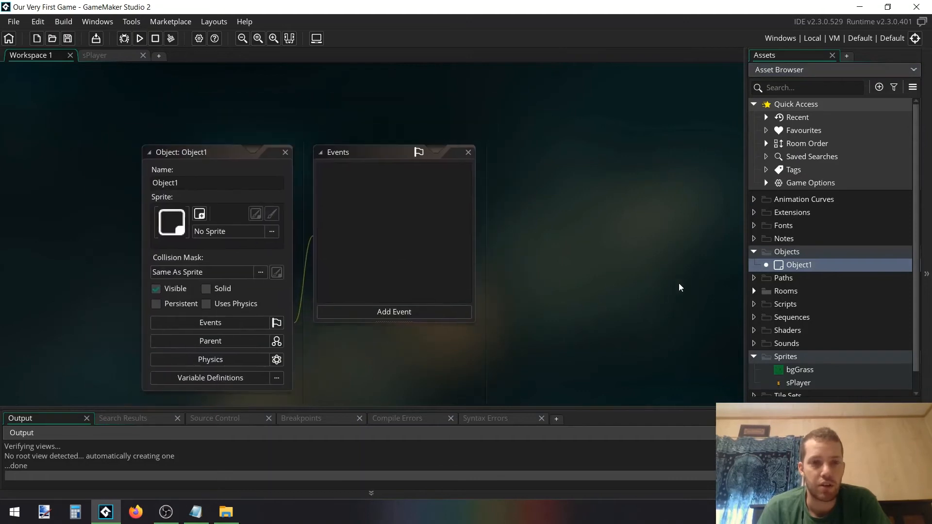
pyautogui.keyDown('ctrl'); pyautogui.scroll(2, 129, 245); pyautogui.keyUp('ctrl')
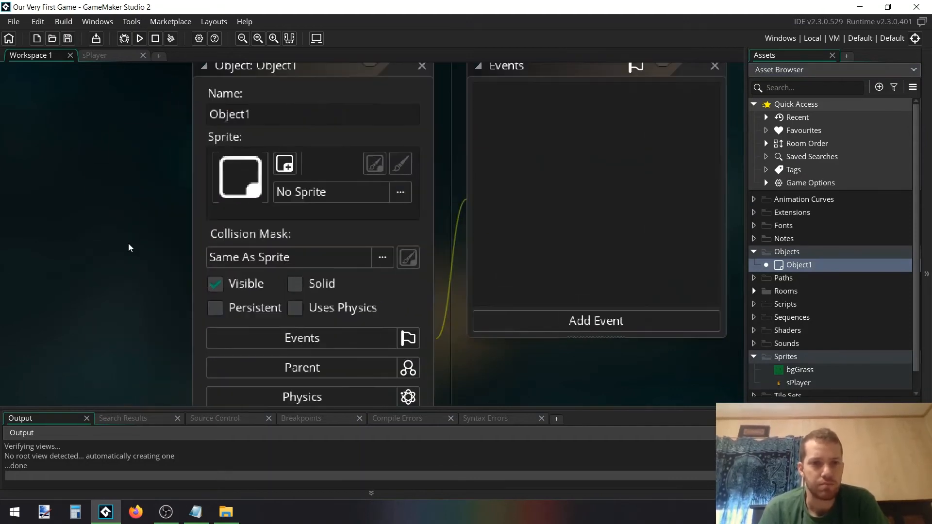
pyautogui.moveTo(155, 238); pyautogui.dragTo(123, 219, button='middle')
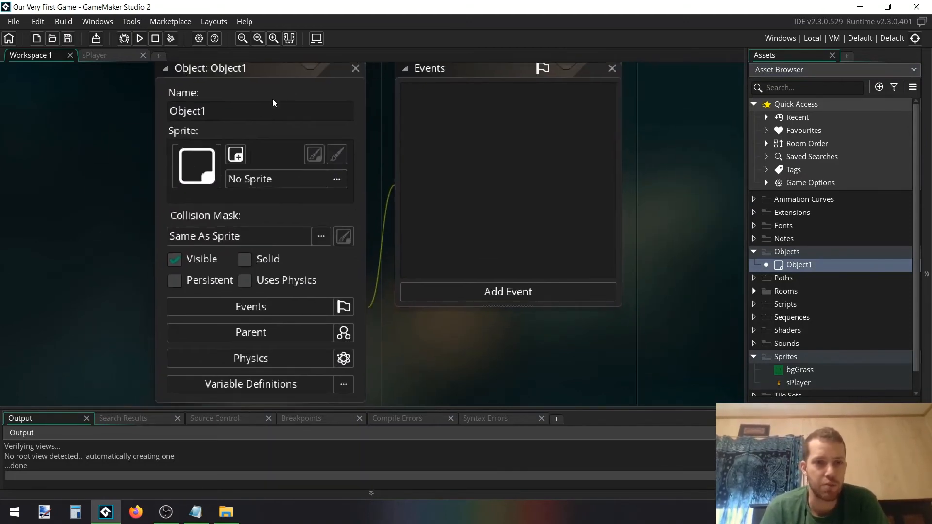
pyautogui.moveTo(234, 111); pyautogui.dragTo(3, 174)
pyautogui.write('oP')
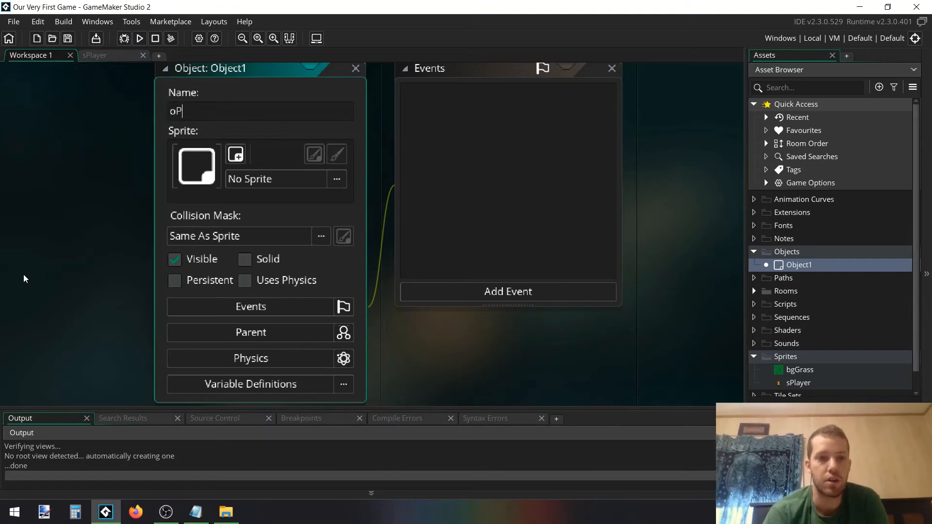
pyautogui.write('layer')
pyautogui.press('Left')
pyautogui.press('Left')
pyautogui.press('Left')
pyautogui.press('Left')
pyautogui.press('Left')
pyautogui.press('Left')
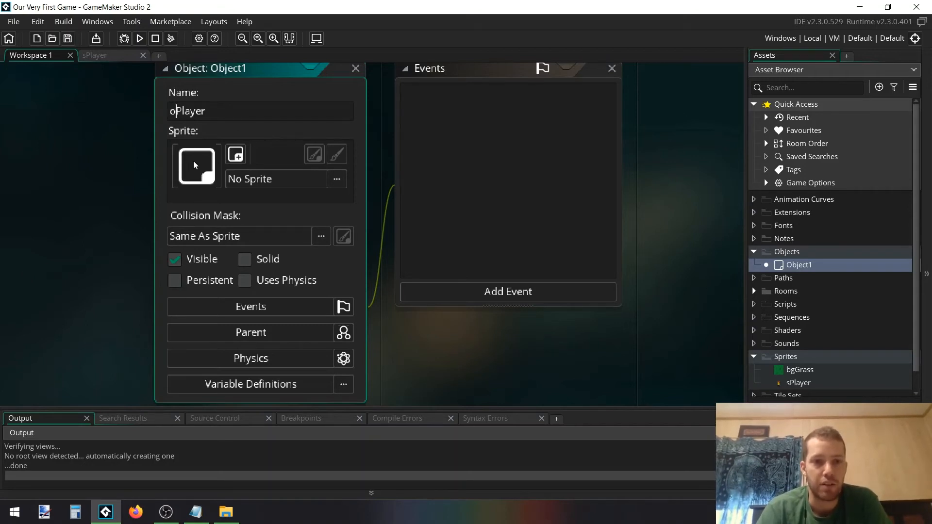
# Step: Assign the sPlayer sprite to the oPlayer object
pyautogui.click(281, 180)
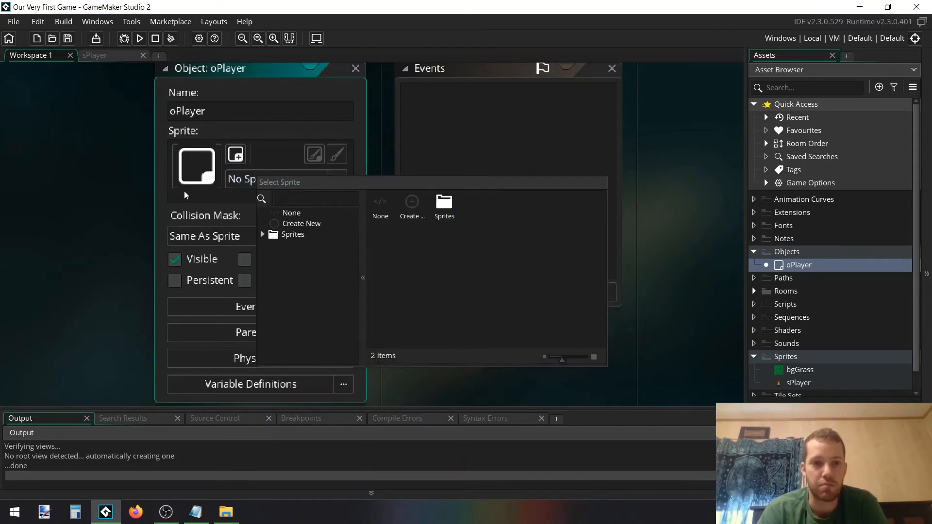
pyautogui.click(216, 202)
pyautogui.scroll(-1, 777, 353)
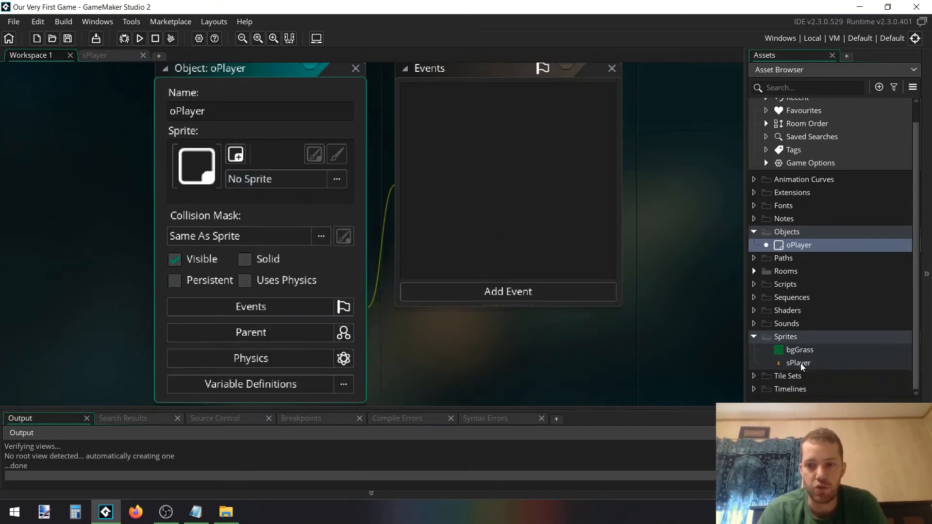
pyautogui.moveTo(802, 368); pyautogui.dragTo(282, 164)
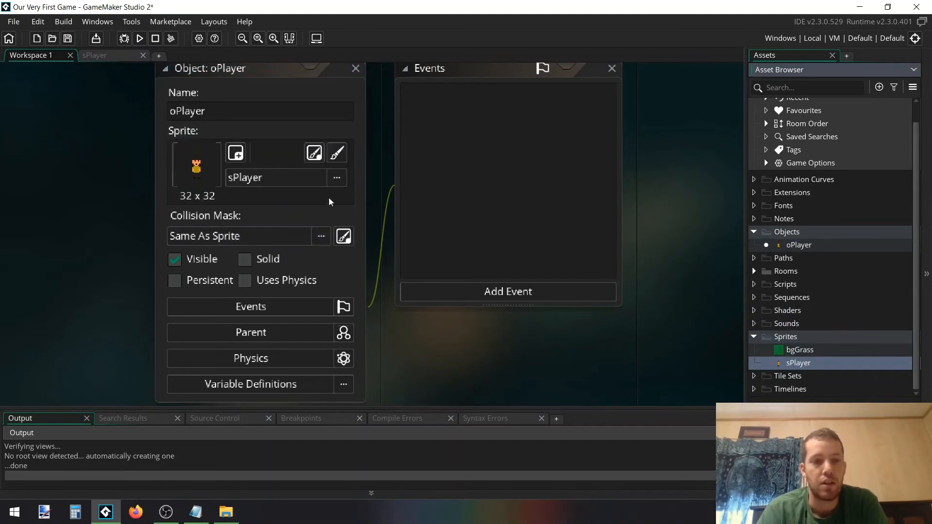
pyautogui.keyDown('ctrl'); pyautogui.scroll(2, 192, 214); pyautogui.keyUp('ctrl')
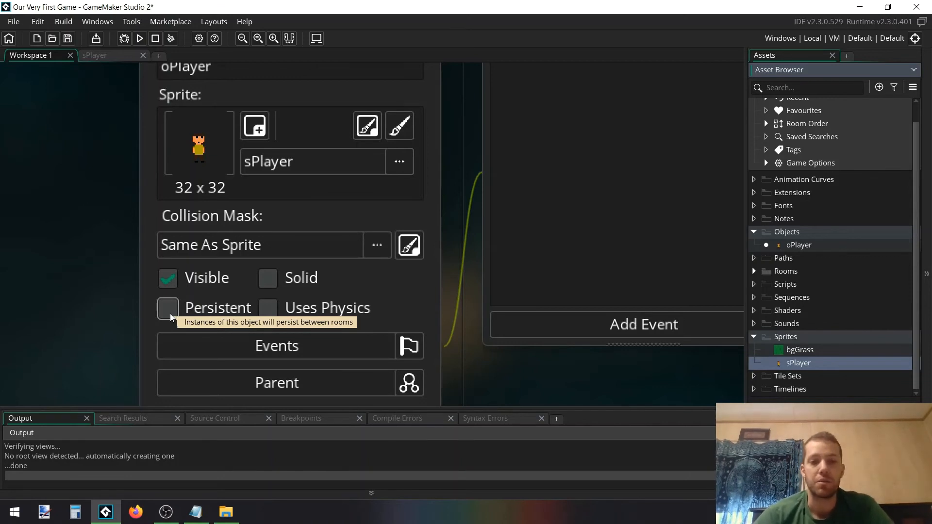
pyautogui.keyDown('ctrl'); pyautogui.scroll(-4, 443, 304); pyautogui.keyUp('ctrl')
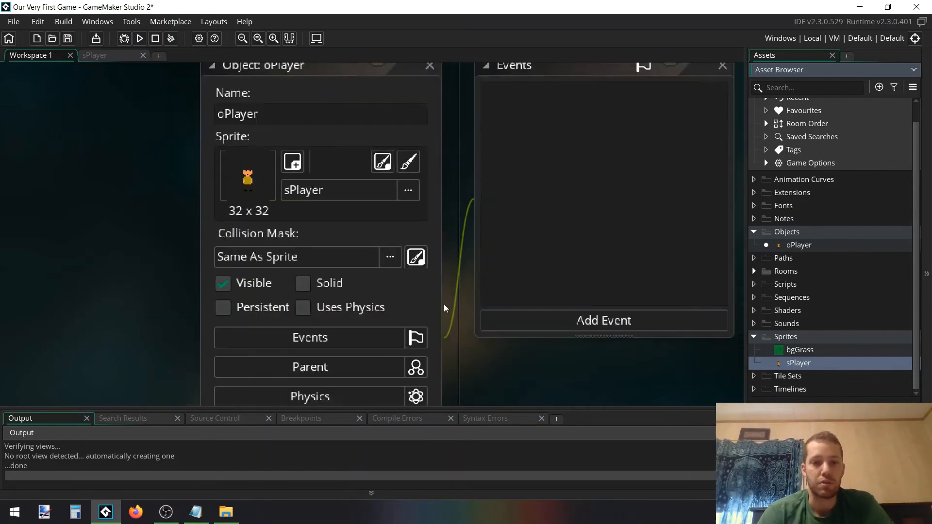
pyautogui.moveTo(439, 307); pyautogui.dragTo(293, 300, button='middle')
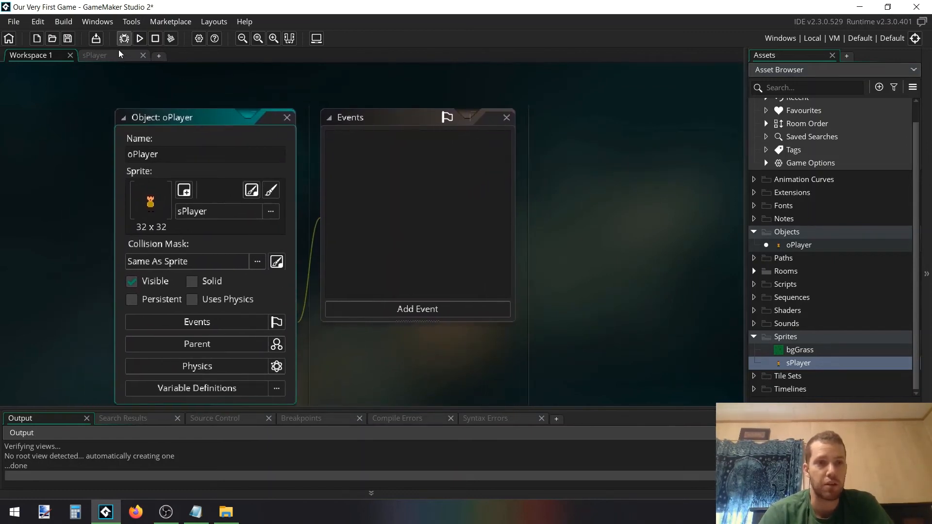
# Step: Close the sPlayer image editor and open the rmGame room for editing
pyautogui.middleClick(101, 55)
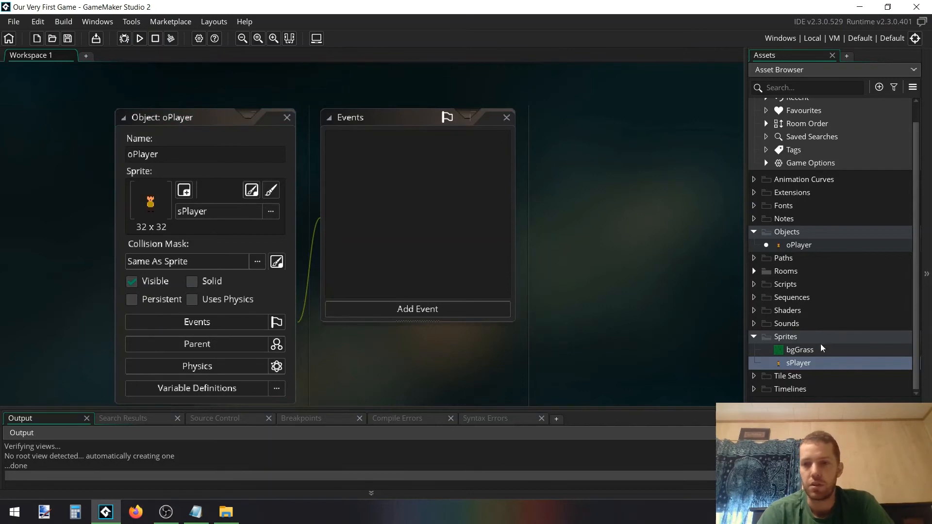
pyautogui.click(755, 335)
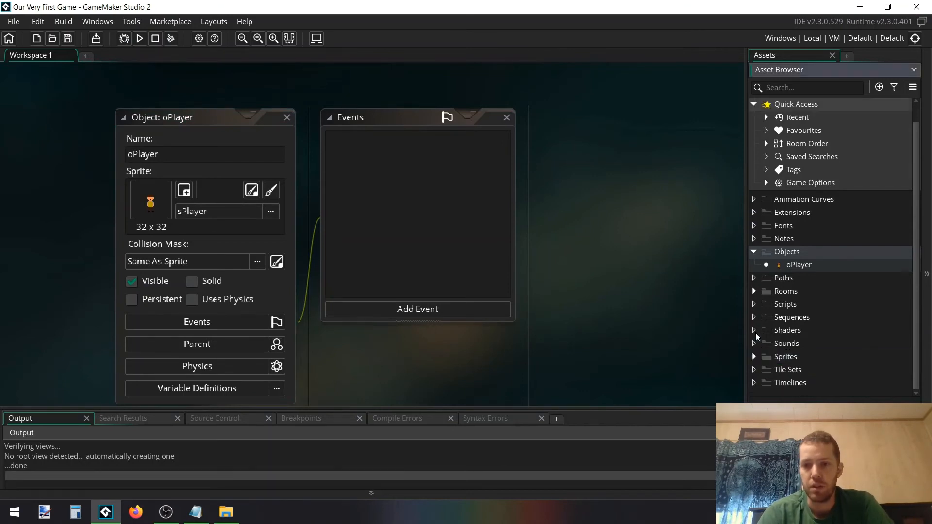
pyautogui.click(754, 293)
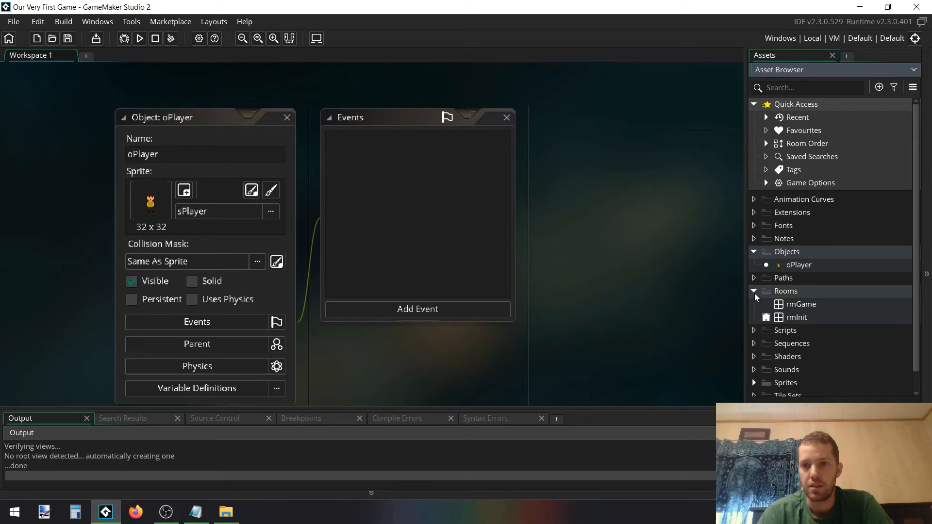
pyautogui.doubleClick(797, 305)
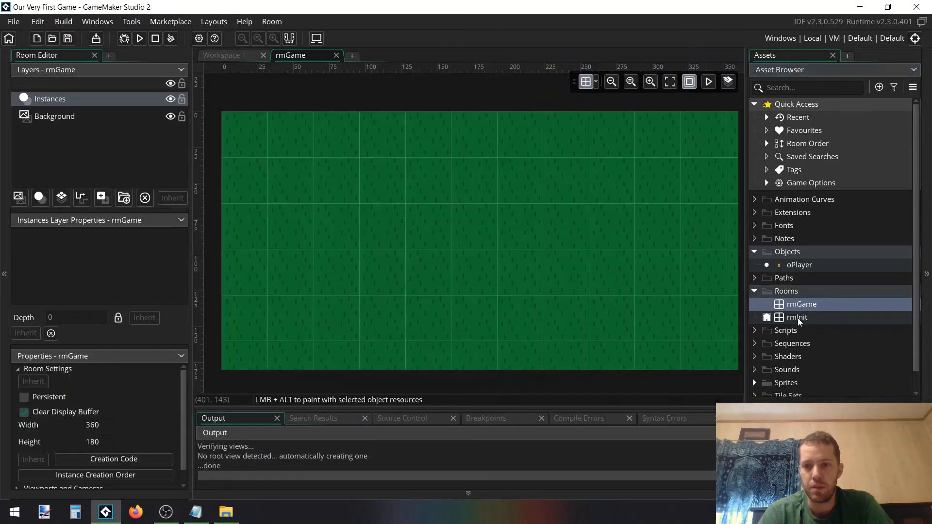
# Step: Switch the asset list's sorting to Custom Order and move rmInit above rmGame in the Rooms group
pyautogui.moveTo(798, 320); pyautogui.dragTo(814, 304)
pyautogui.click(806, 306)
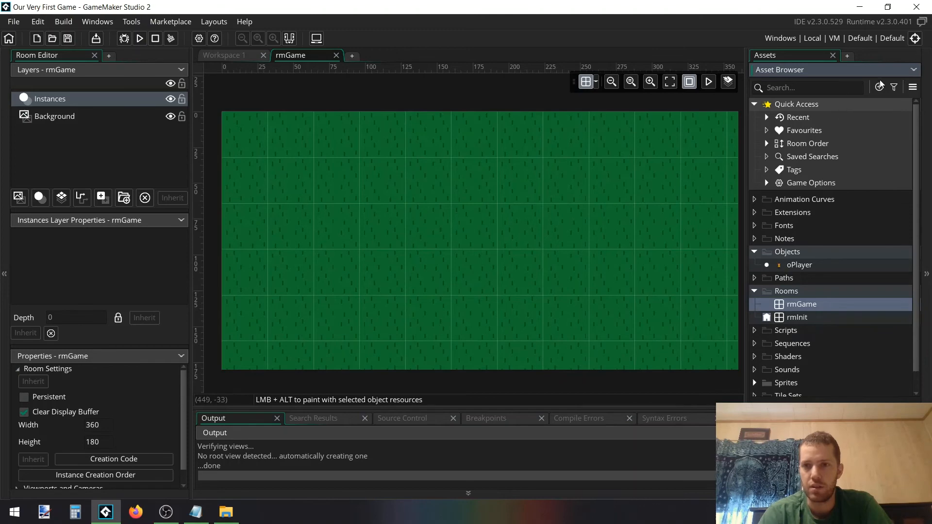
pyautogui.click(894, 87)
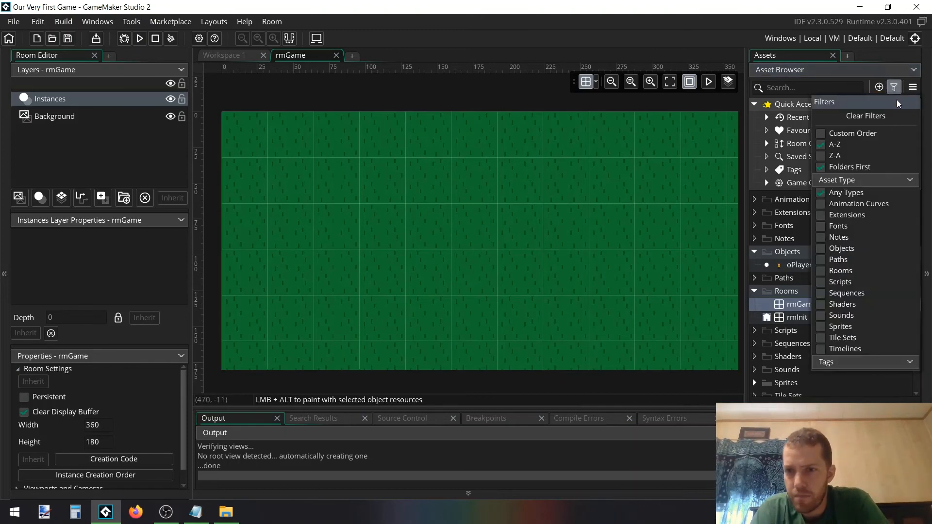
pyautogui.click(823, 136)
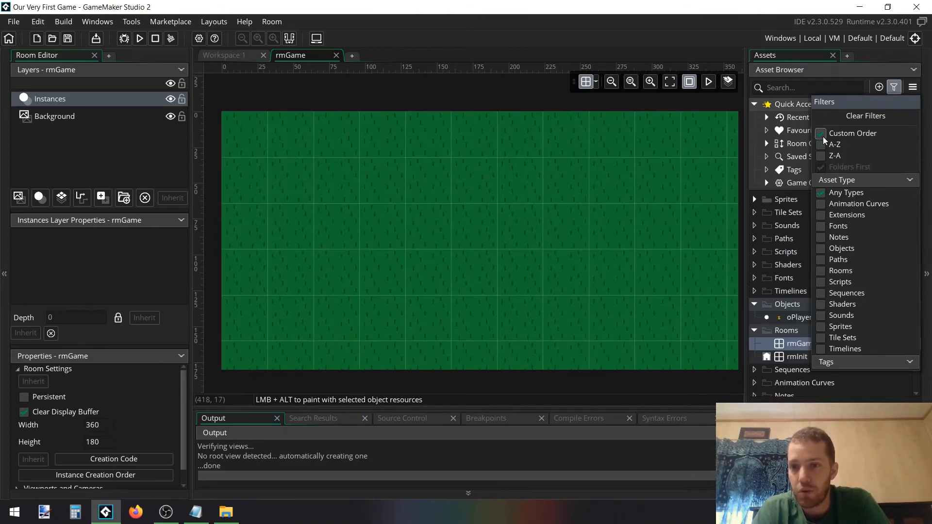
pyautogui.scroll(-1, 824, 302)
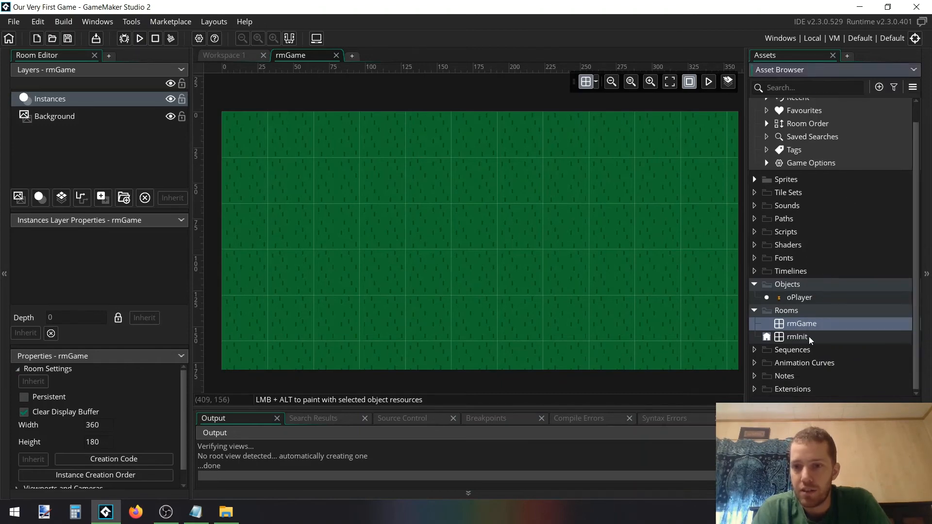
pyautogui.moveTo(806, 338)
pyautogui.mouseDown()
pyautogui.moveTo(839, 339)
pyautogui.moveTo(812, 325)
pyautogui.mouseUp()
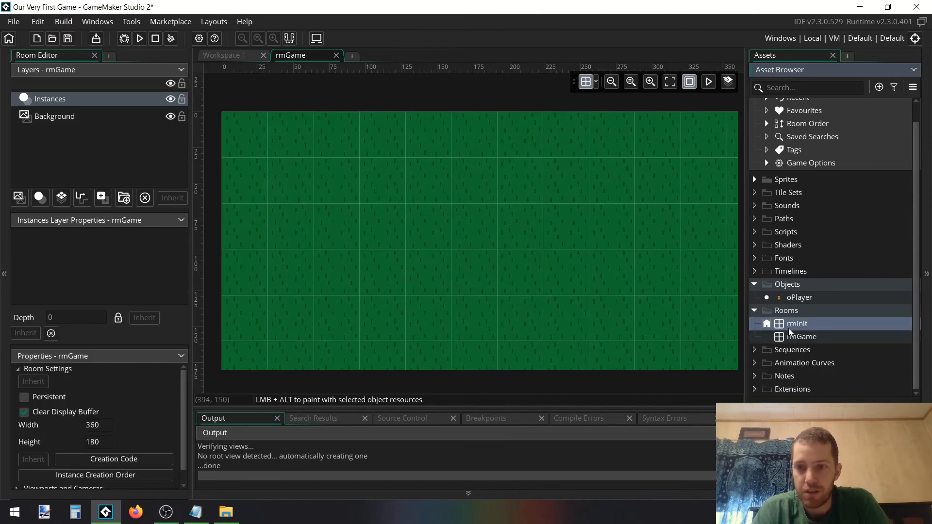
pyautogui.click(804, 342)
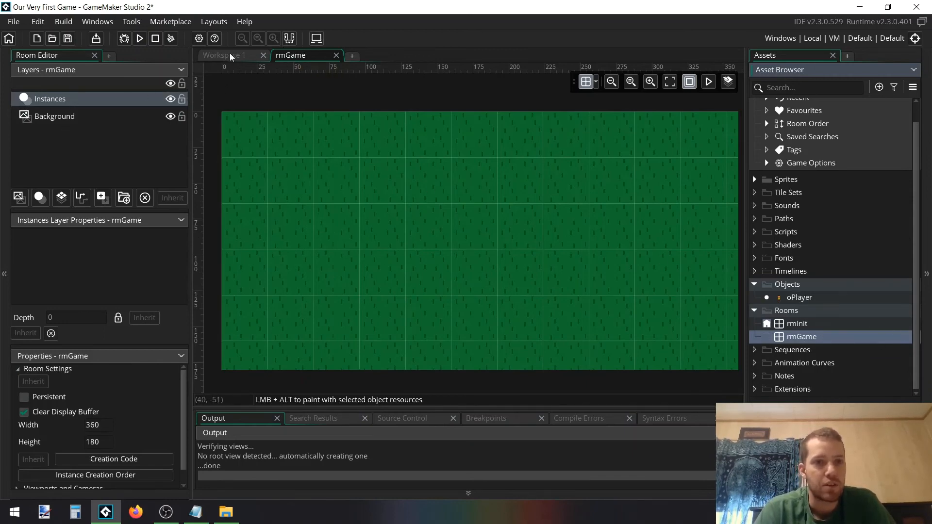
# Step: Place an oPlayer instance on rmGame's Instances layer, in the second column and second row of the room grid
pyautogui.click(62, 118)
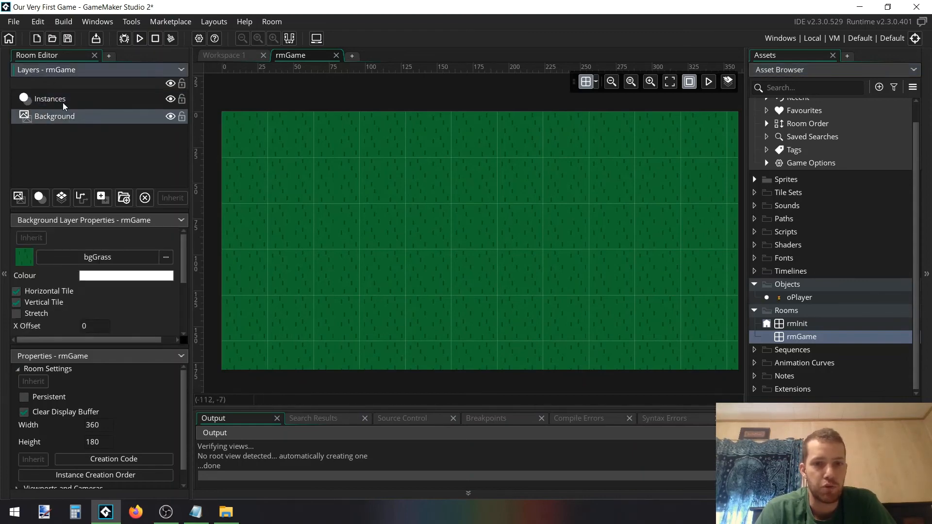
pyautogui.click(64, 104)
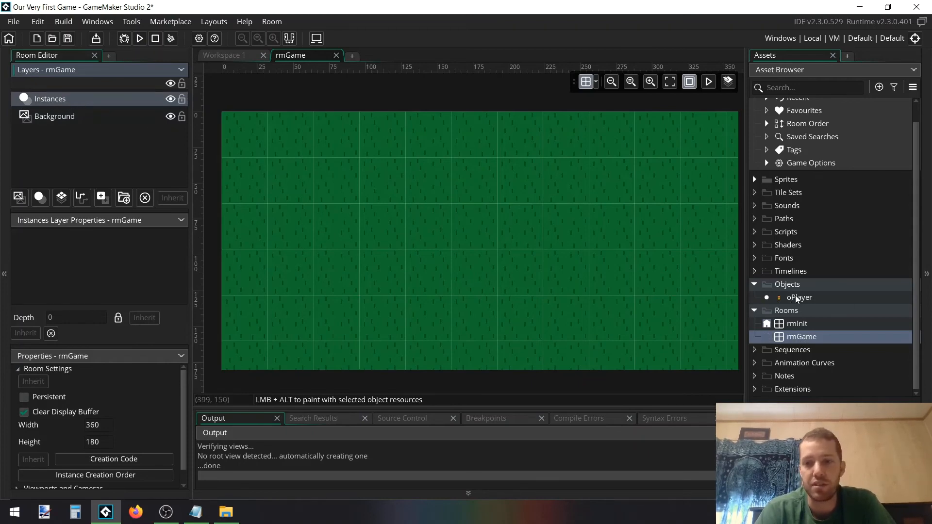
pyautogui.moveTo(797, 301); pyautogui.dragTo(312, 178)
pyautogui.keyDown('ctrl'); pyautogui.scroll(5, 278, 183); pyautogui.keyUp('ctrl')
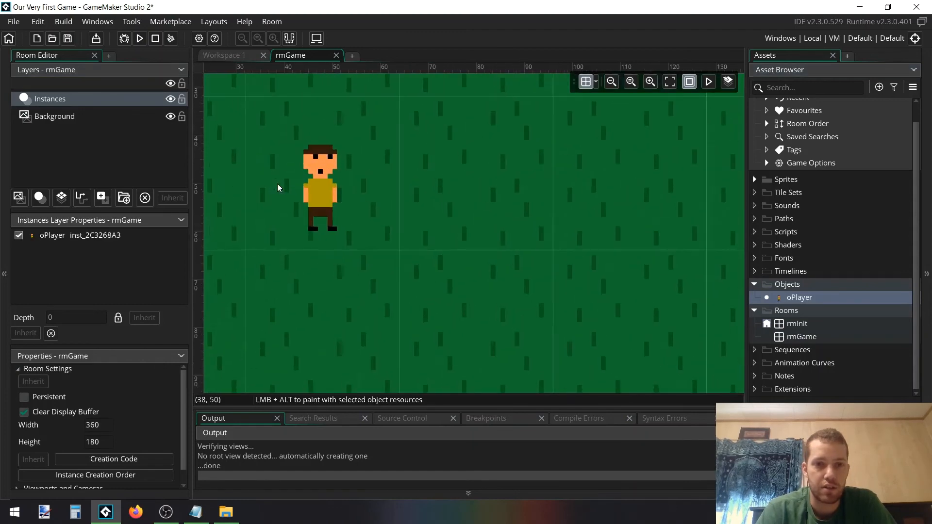
pyautogui.keyDown('ctrl'); pyautogui.scroll(-5, 278, 183); pyautogui.keyUp('ctrl')
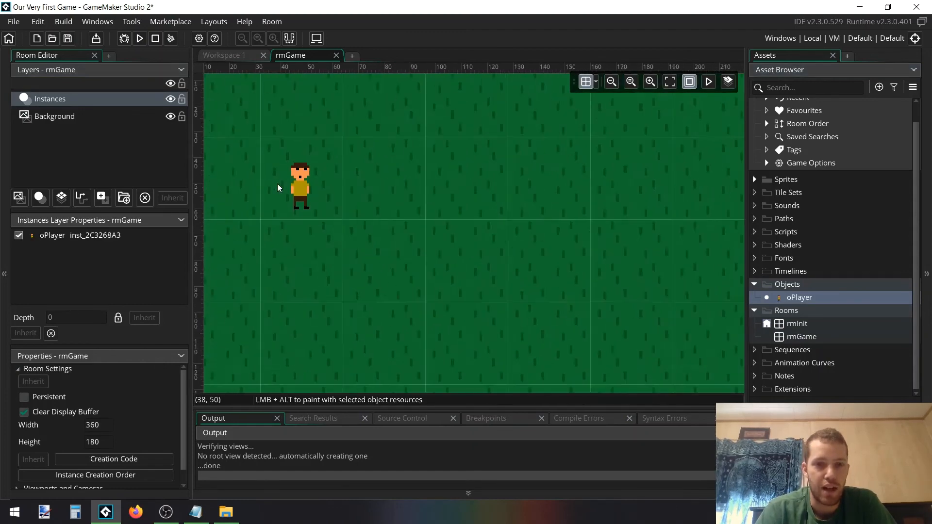
# Step: Set the rmGame room editor's grid spacing to 8 in X and 8 in Y
pyautogui.keyDown('ctrl'); pyautogui.scroll(1, 277, 184); pyautogui.keyUp('ctrl')
pyautogui.moveTo(278, 183); pyautogui.dragTo(304, 193, button='middle')
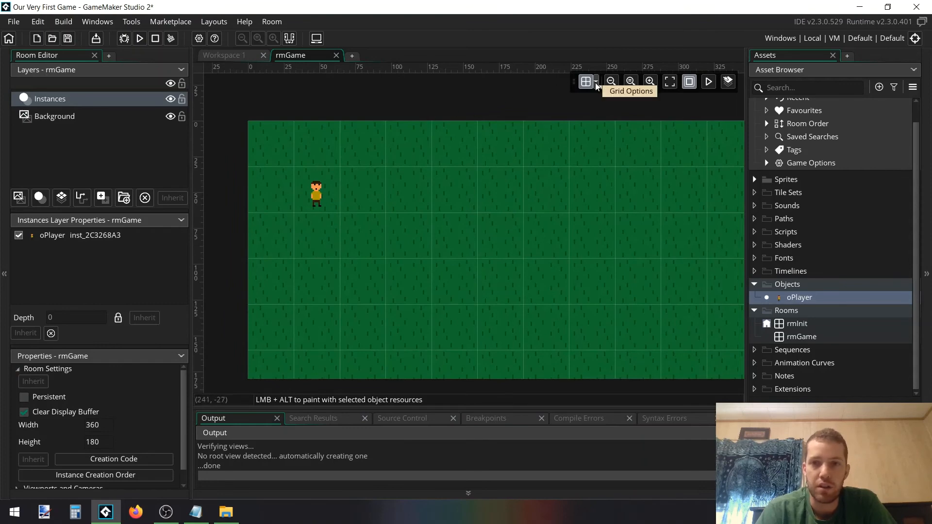
pyautogui.moveTo(390, 121); pyautogui.dragTo(370, 111, button='middle')
pyautogui.scroll(-1, 647, 185)
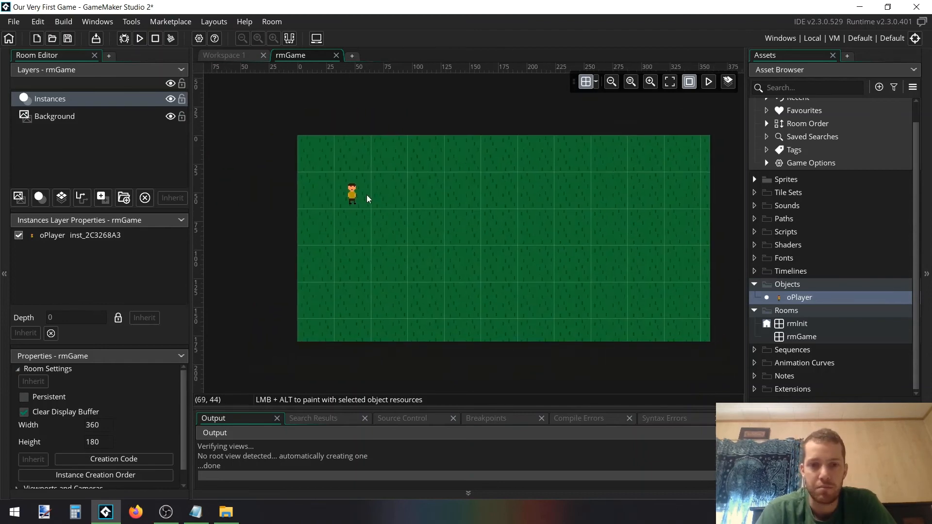
pyautogui.moveTo(374, 199)
pyautogui.mouseDown()
pyautogui.moveTo(449, 200)
pyautogui.moveTo(328, 198)
pyautogui.moveTo(358, 197)
pyautogui.mouseUp()
pyautogui.click(596, 83)
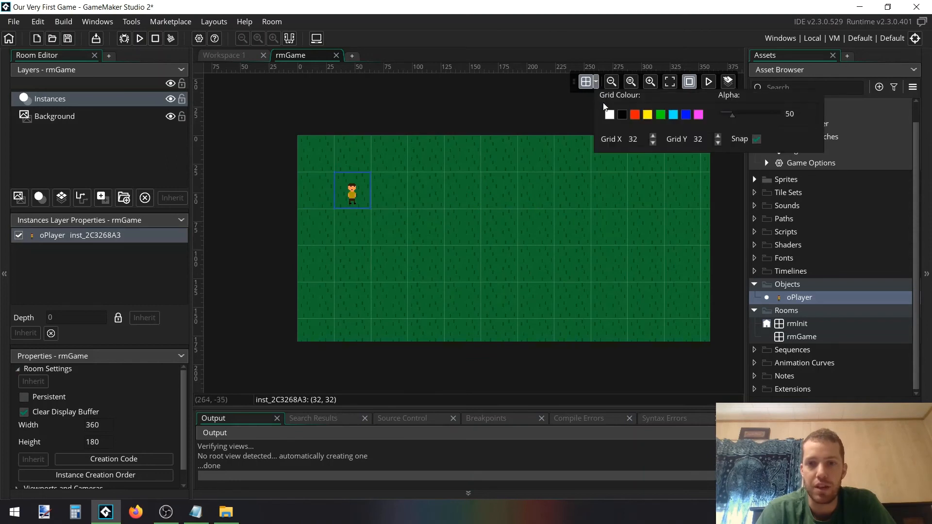
pyautogui.moveTo(640, 140); pyautogui.dragTo(597, 142)
pyautogui.write('8')
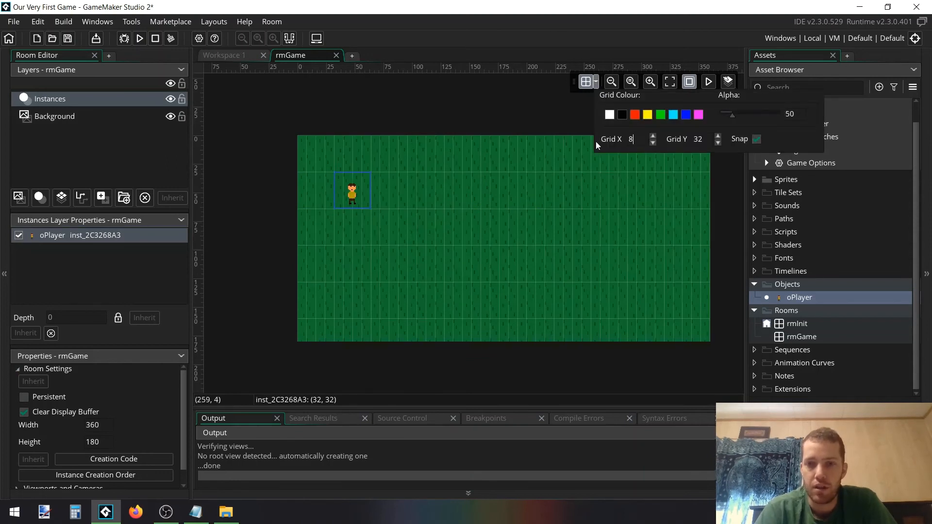
pyautogui.press('Tab')
pyautogui.write('8')
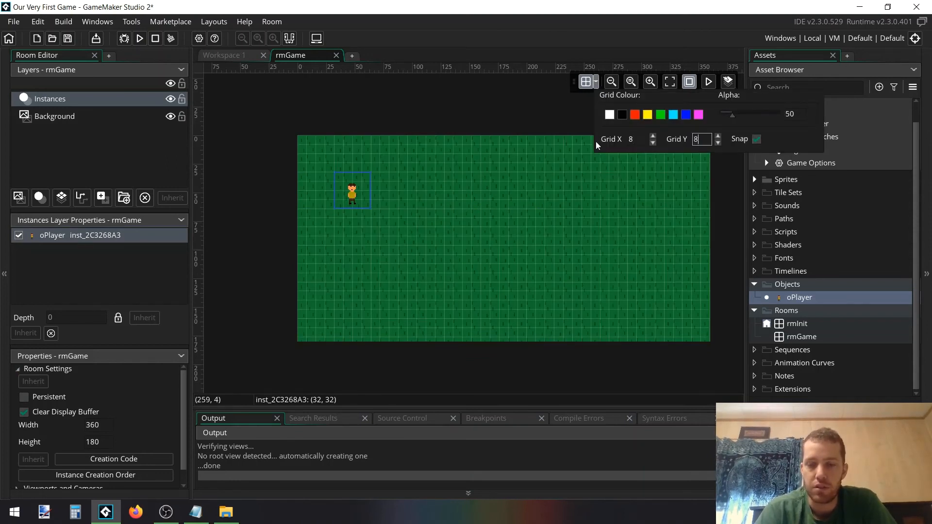
pyautogui.click(491, 196)
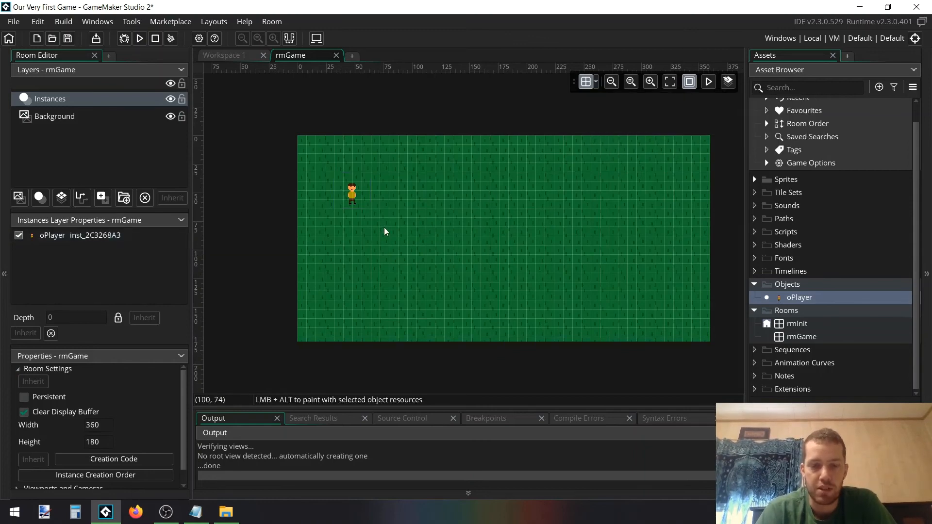
# Step: Try moving the oPlayer instance off the grid to (36, 17), and place it back at (32, 32)
pyautogui.moveTo(365, 199); pyautogui.dragTo(360, 175)
pyautogui.keyDown('ctrl'); pyautogui.scroll(2, 345, 164); pyautogui.keyUp('ctrl')
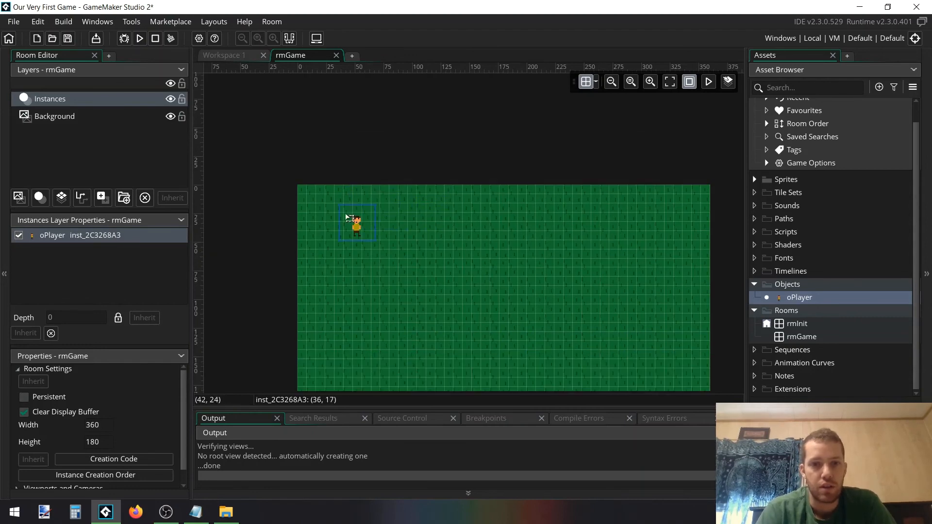
pyautogui.keyDown('ctrl'); pyautogui.scroll(4, 350, 218); pyautogui.keyUp('ctrl')
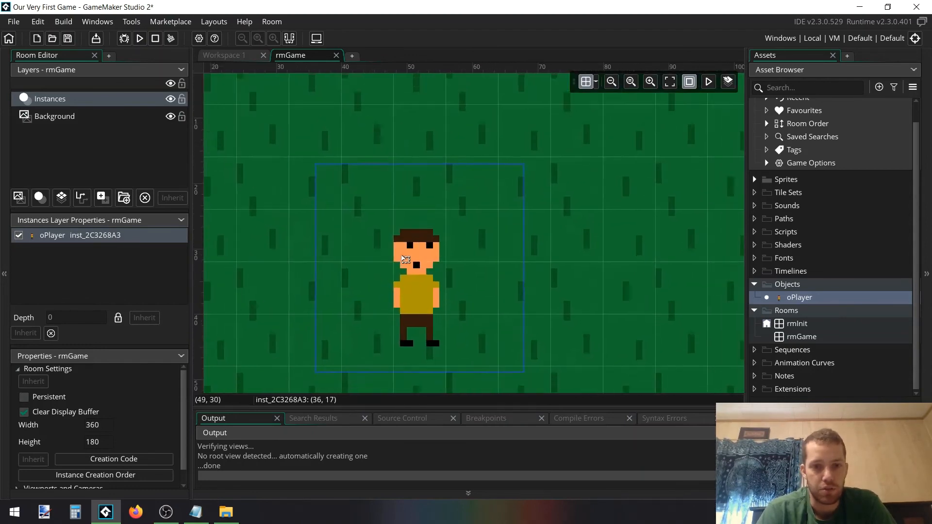
pyautogui.moveTo(426, 262); pyautogui.dragTo(391, 275)
pyautogui.keyDown('ctrl'); pyautogui.scroll(-3, 414, 223); pyautogui.keyUp('ctrl')
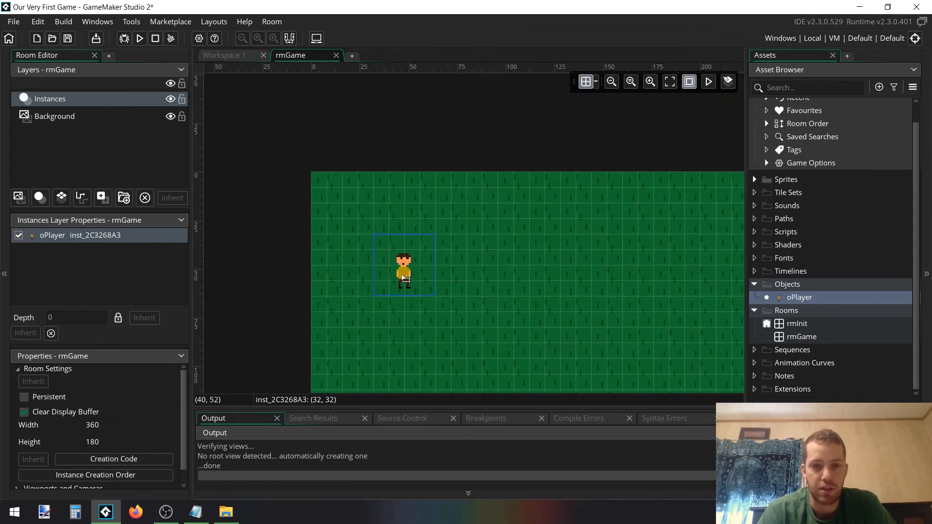
pyautogui.keyDown('ctrl'); pyautogui.scroll(-3, 419, 276); pyautogui.keyUp('ctrl')
pyautogui.moveTo(524, 296); pyautogui.dragTo(394, 205, button='middle')
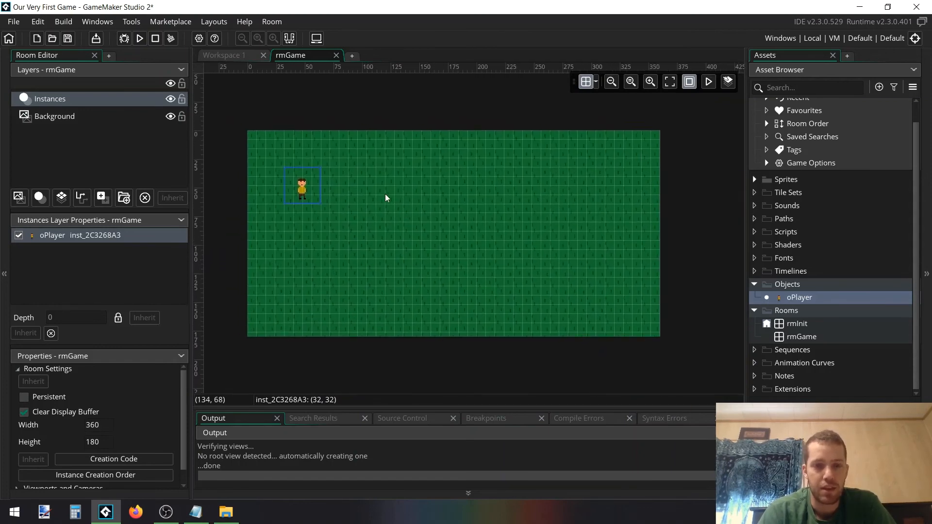
# Step: Run the game to check the player in the grass room, and close the game window
pyautogui.click(141, 40)
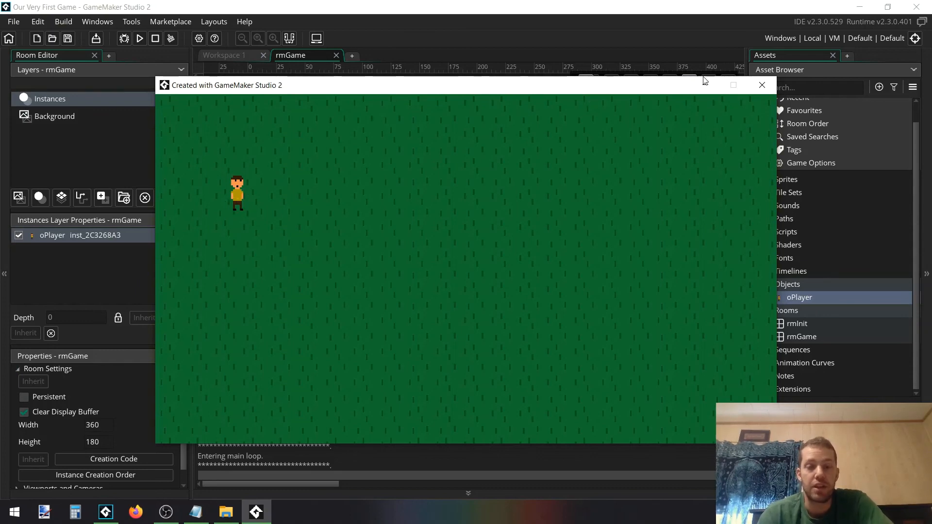
pyautogui.click(762, 87)
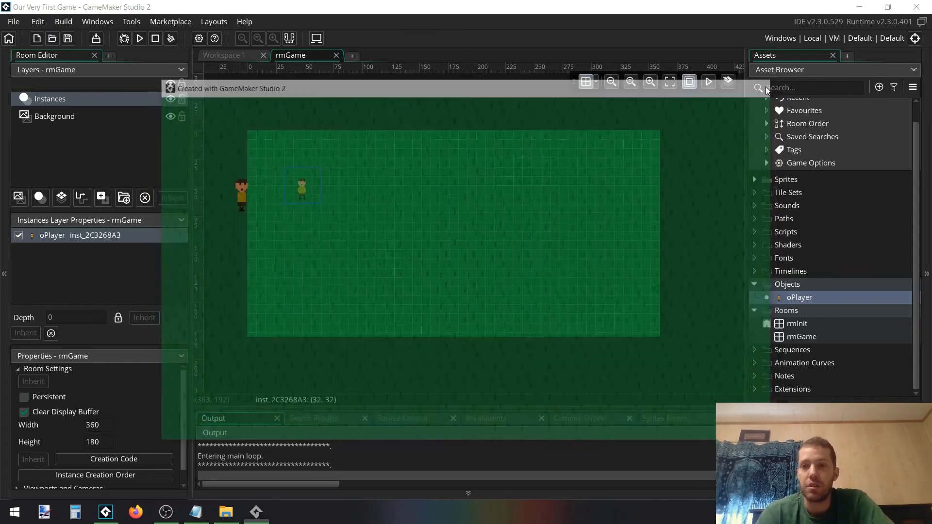